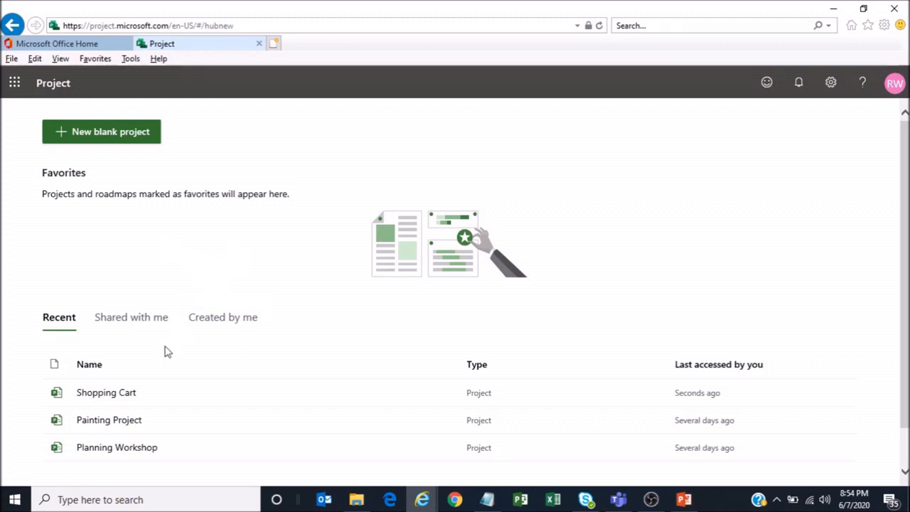
Open the Planning Workshop project and narrow the task grid's Name column.
left_click(112, 449)
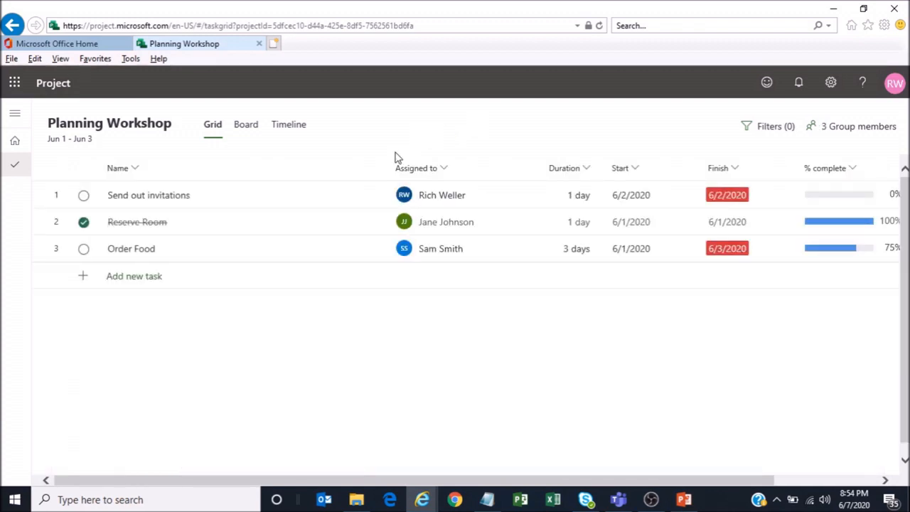
left_click_drag(388, 167, 347, 166)
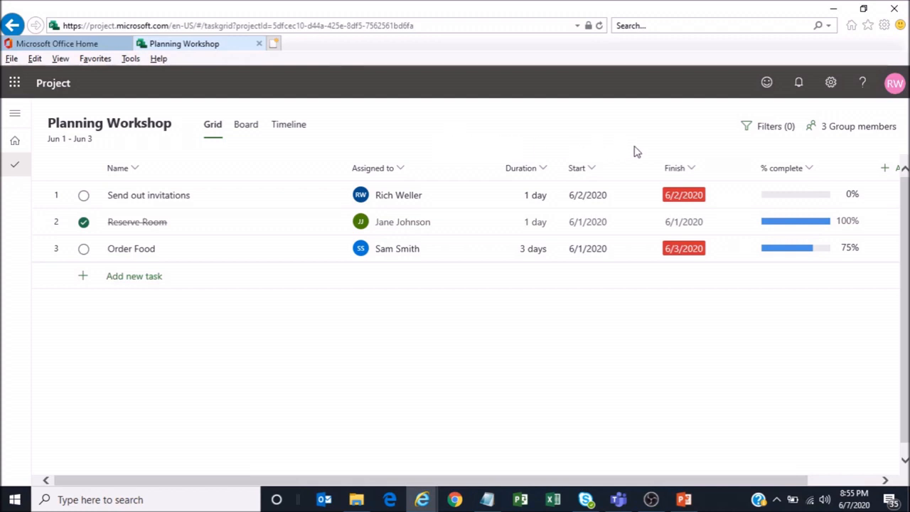
Clear the % complete values of the Reserve Room and Order Food tasks.
left_click(855, 222)
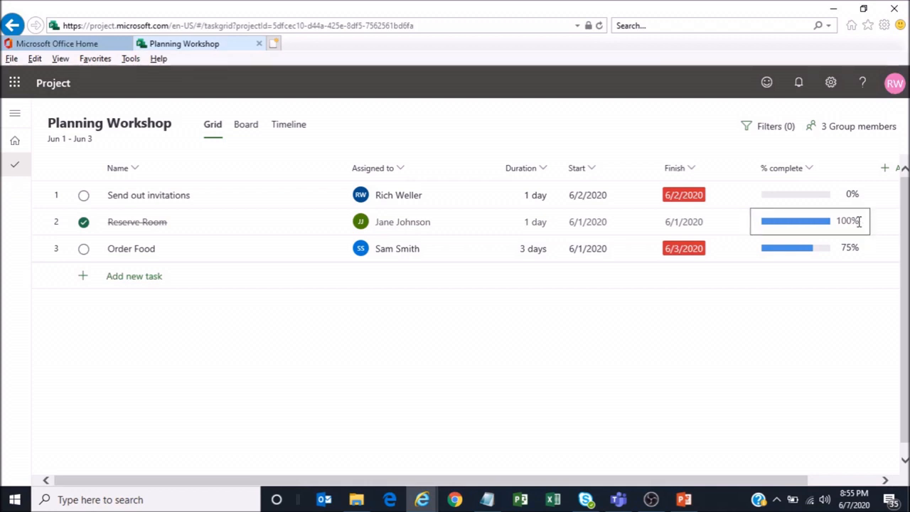
left_click(857, 222)
key("BackSpace")
key("BackSpace")
key("BackSpace")
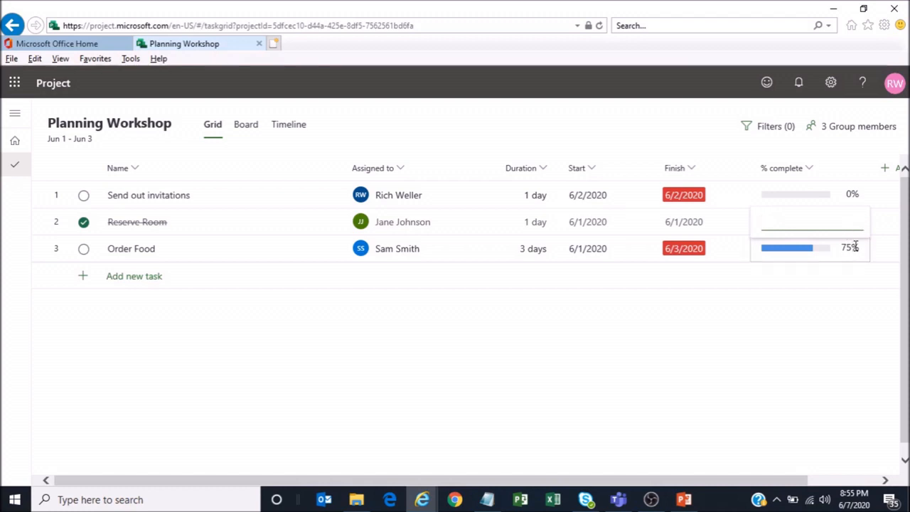
left_click(854, 248)
left_click(858, 251)
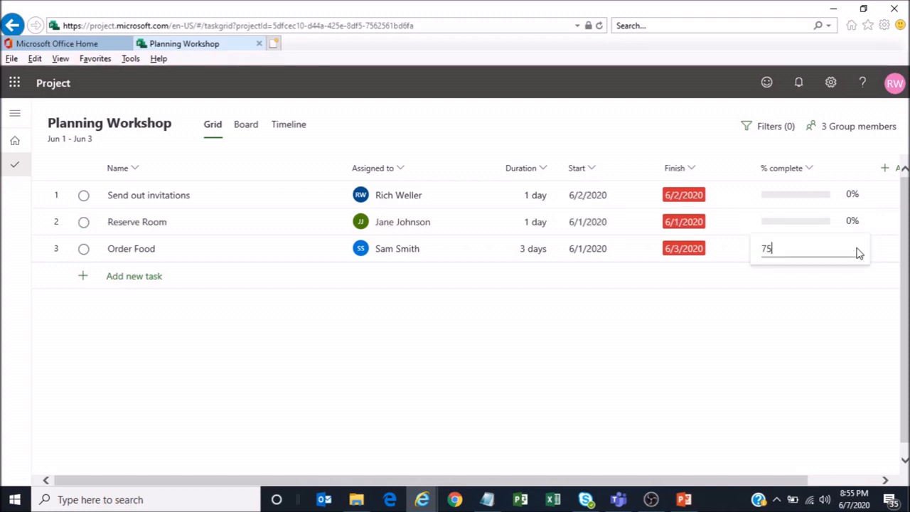
key("BackSpace")
key("BackSpace")
left_click(545, 328)
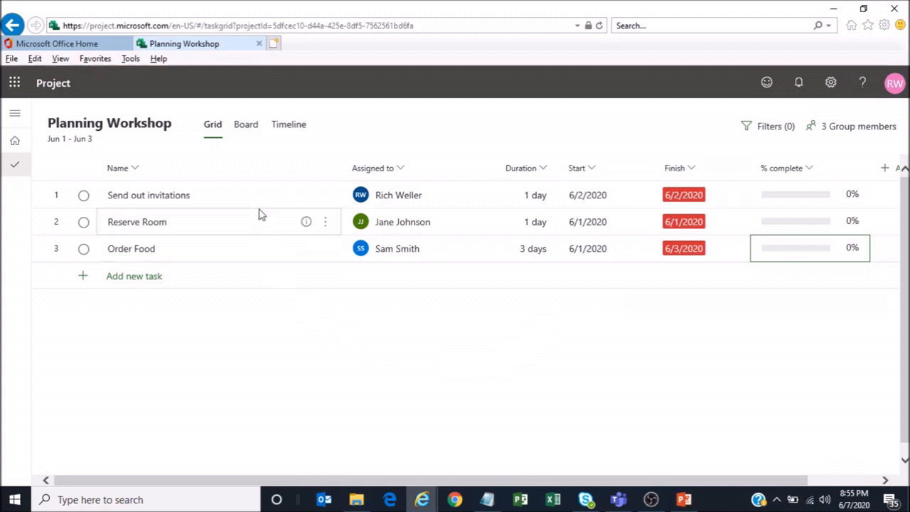
Show the Planning Workshop tasks as a board grouped by Progress.
left_click(247, 125)
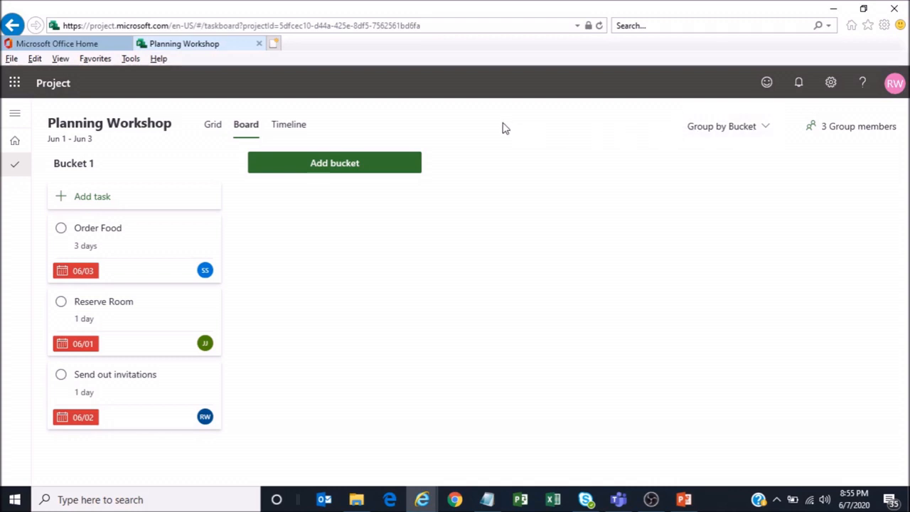
left_click(754, 132)
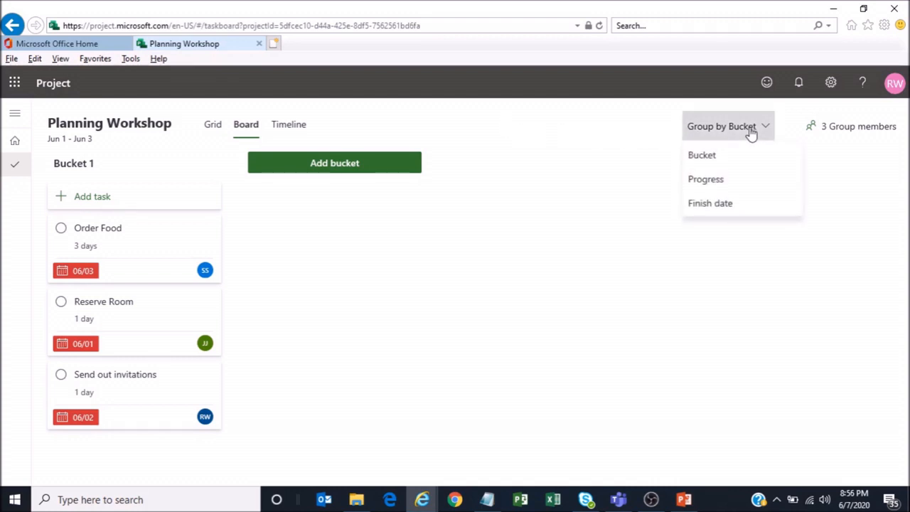
left_click_drag(716, 179, 715, 180)
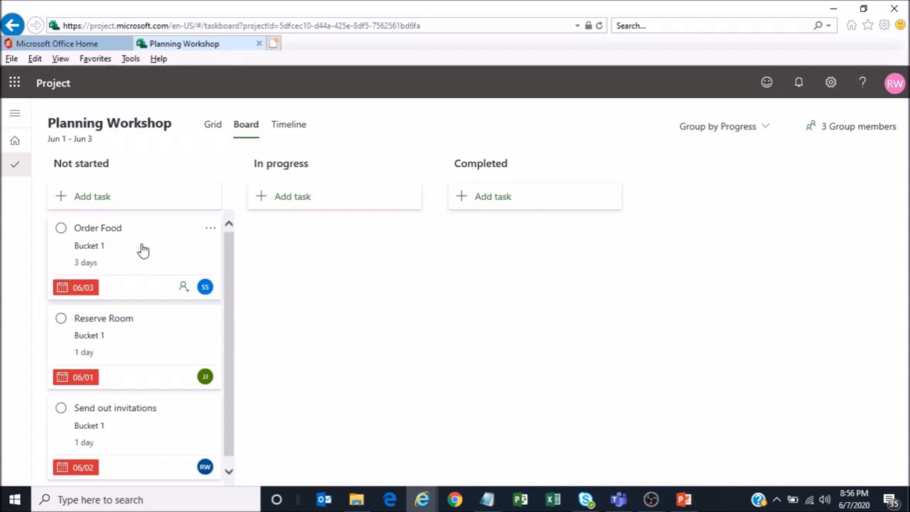
Move the Order Food and Reserve Room cards to In progress, and advance Order Food to Completed.
left_click_drag(144, 250, 337, 248)
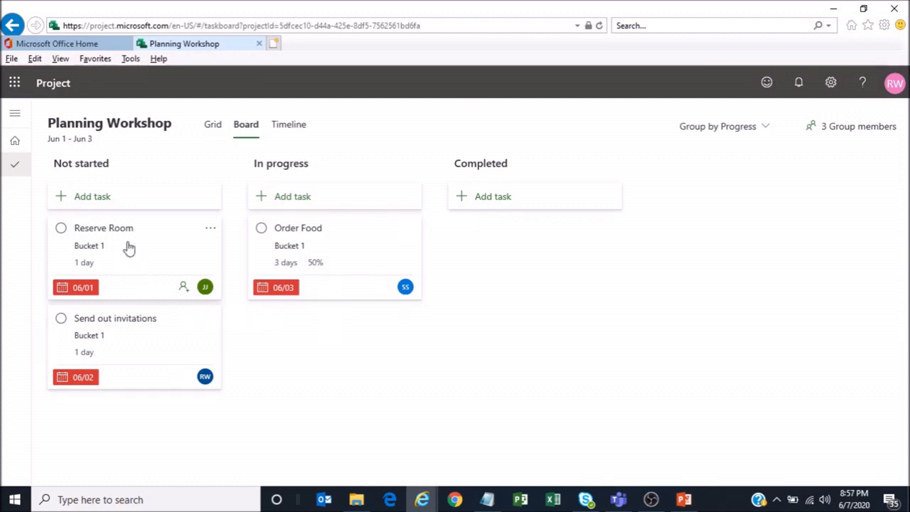
left_click_drag(128, 246, 332, 340)
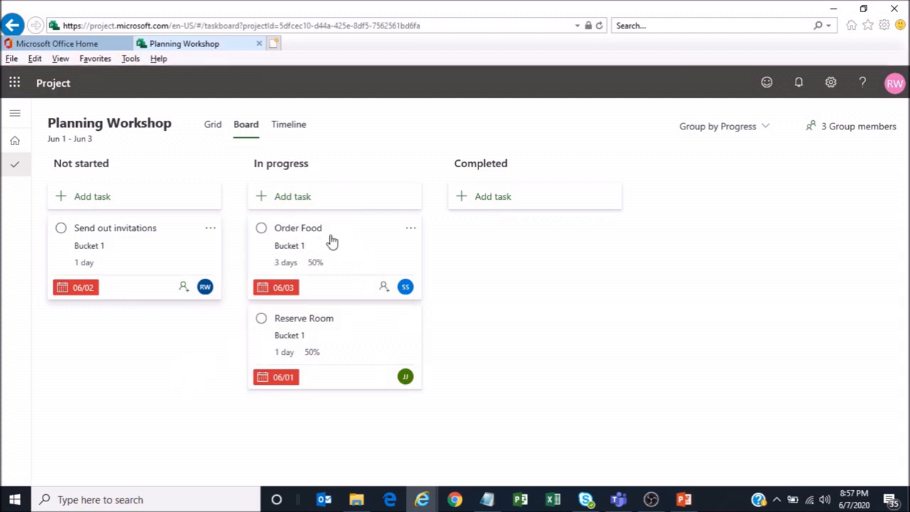
left_click_drag(331, 241, 524, 250)
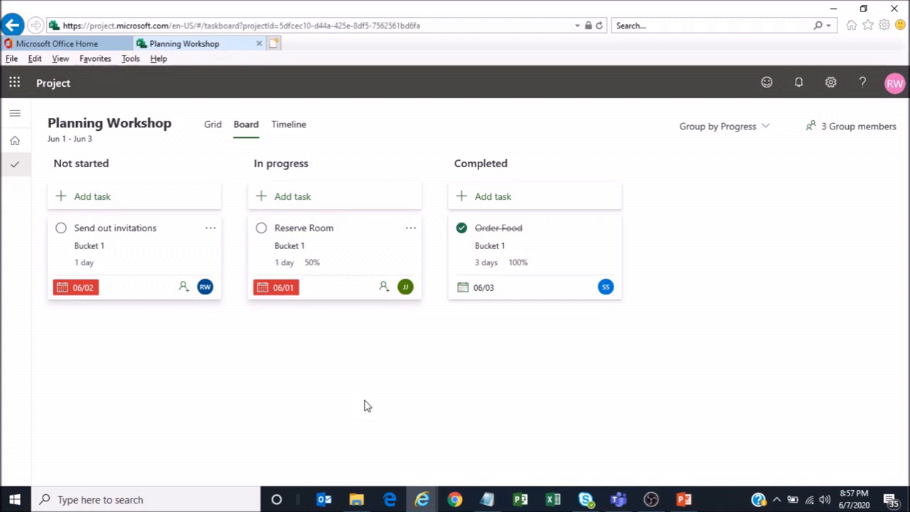
Check the tasks' % complete values in the grid view and return to the board.
left_click(214, 126)
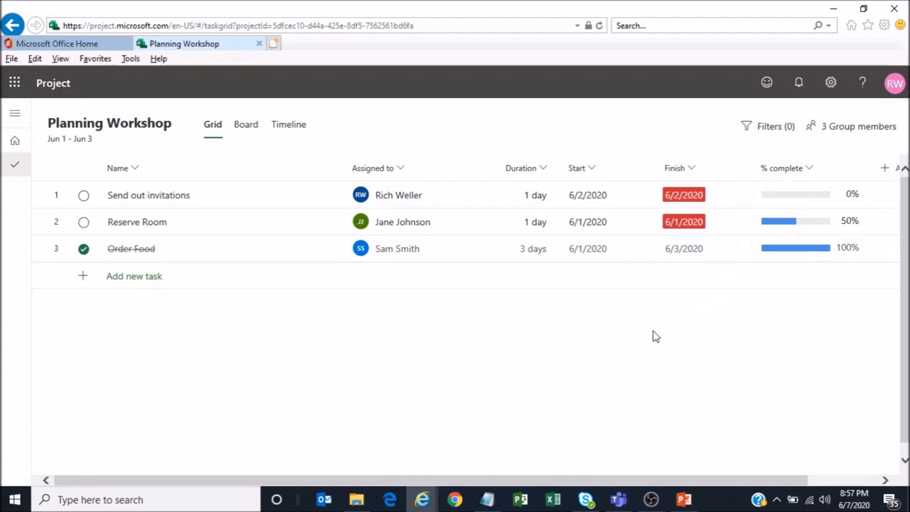
left_click(246, 125)
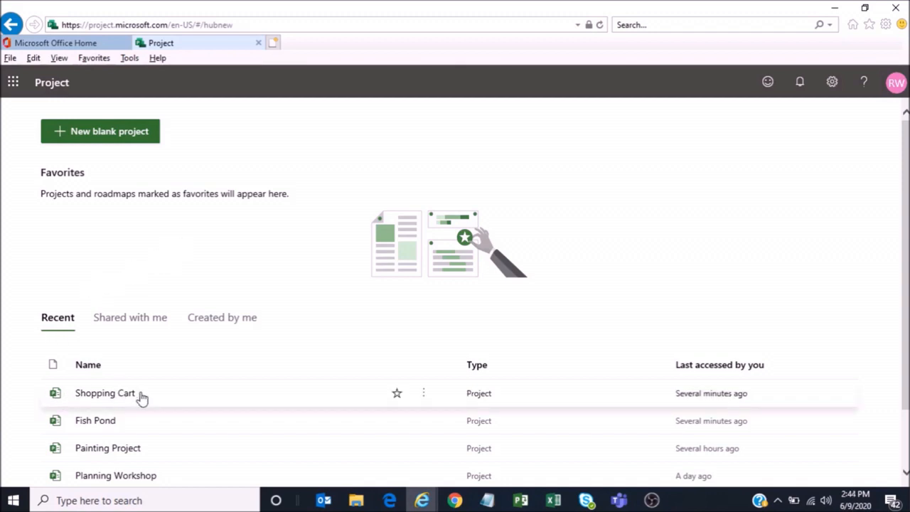
In the Shopping Cart project, move Remove items, See number of items, Access Shopping Cart and Save an item to the Product Backlog bucket.
left_click(116, 397)
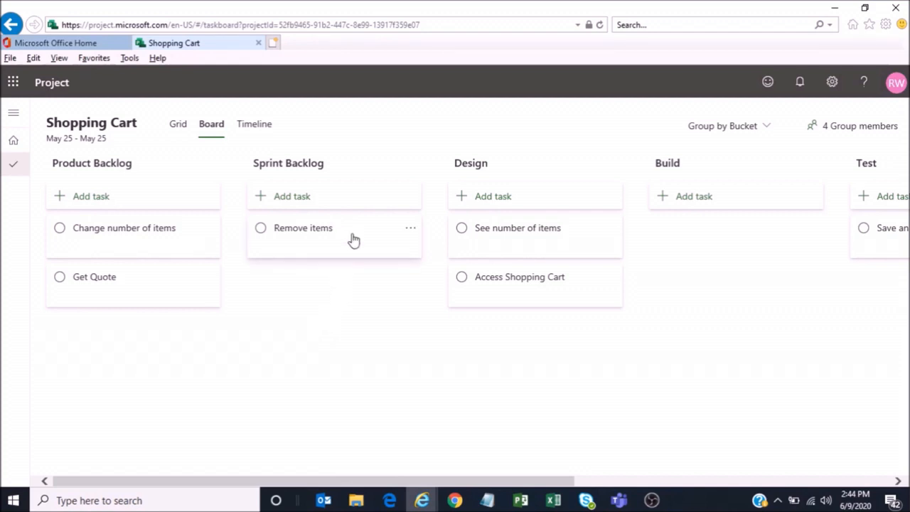
left_click_drag(353, 239, 145, 340)
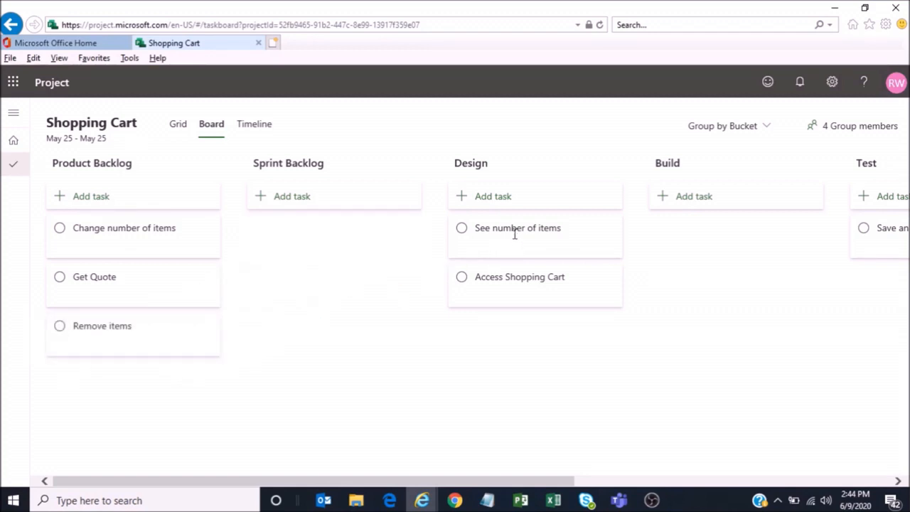
left_click_drag(508, 241, 113, 382)
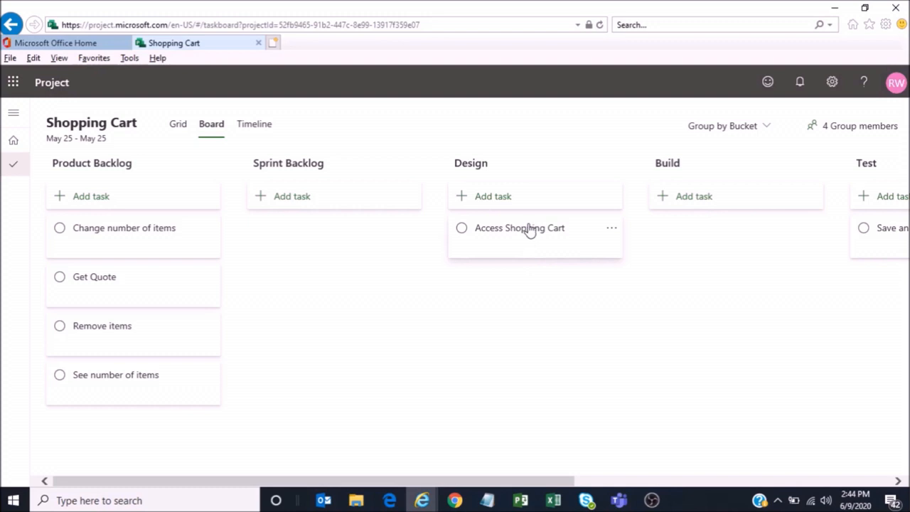
left_click_drag(530, 230, 121, 423)
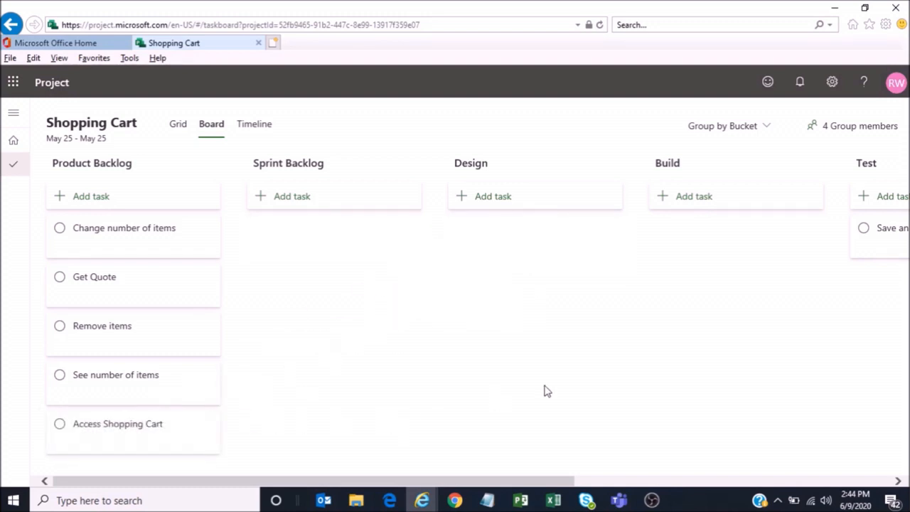
left_click_drag(900, 230, 97, 425)
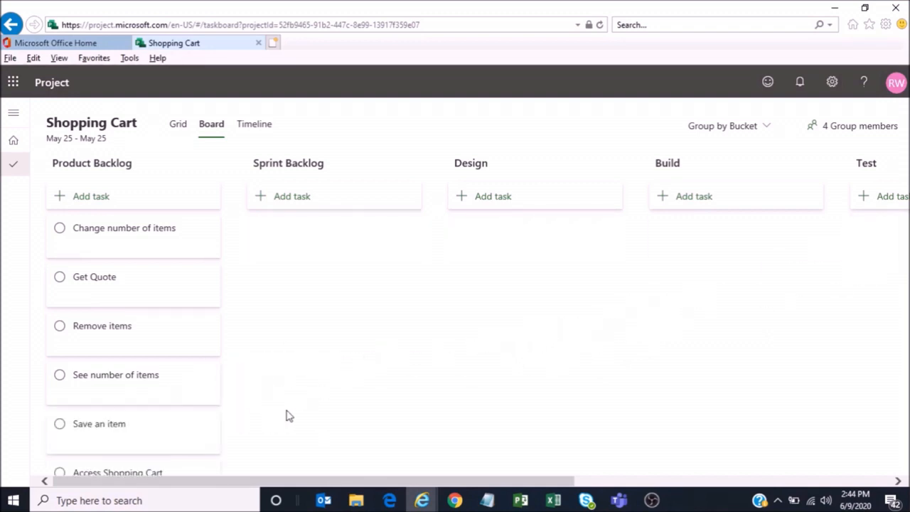
View the details of the Change number of items task and close them.
left_click(128, 237)
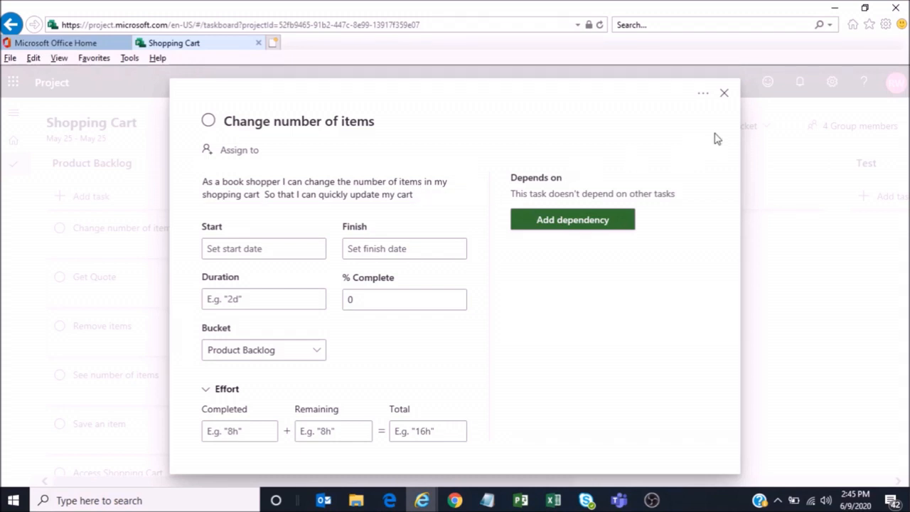
left_click(724, 96)
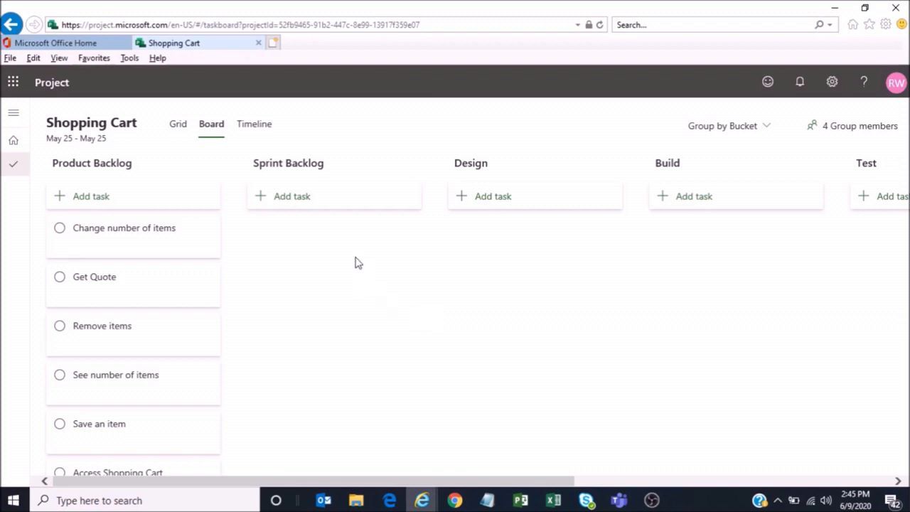
In the grid view, insert a task named Product Backlog above Access Shopping Cart.
left_click(174, 126)
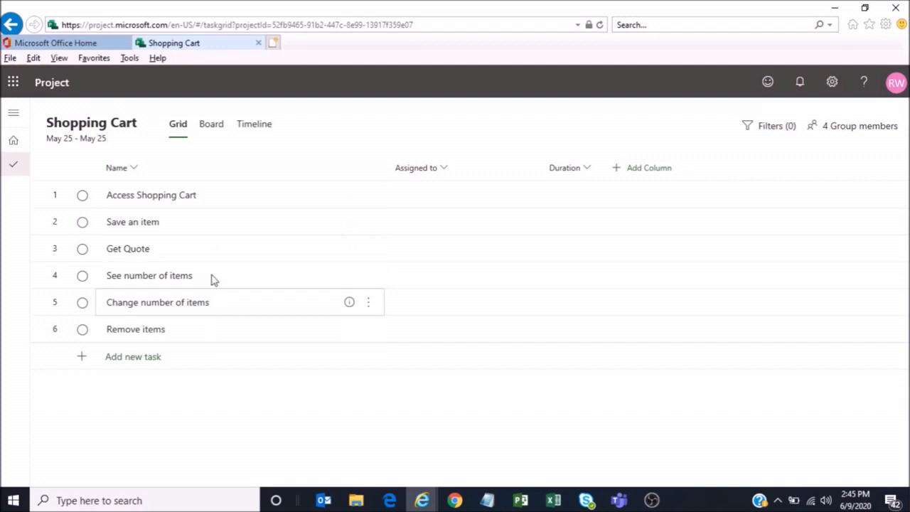
left_click(235, 205)
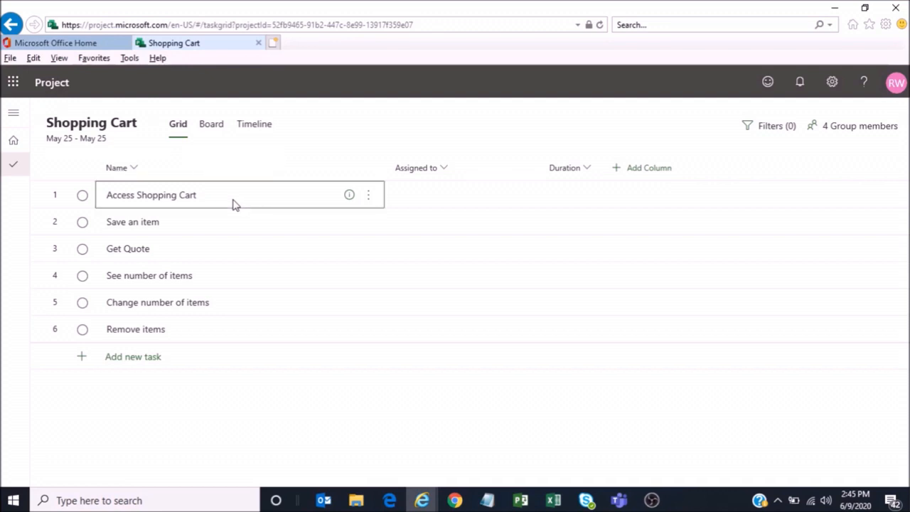
right_click(234, 204)
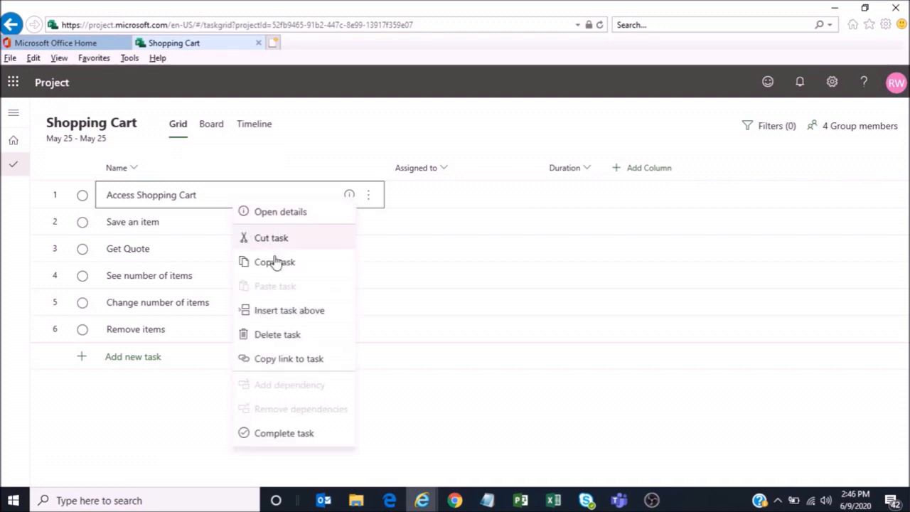
left_click(281, 310)
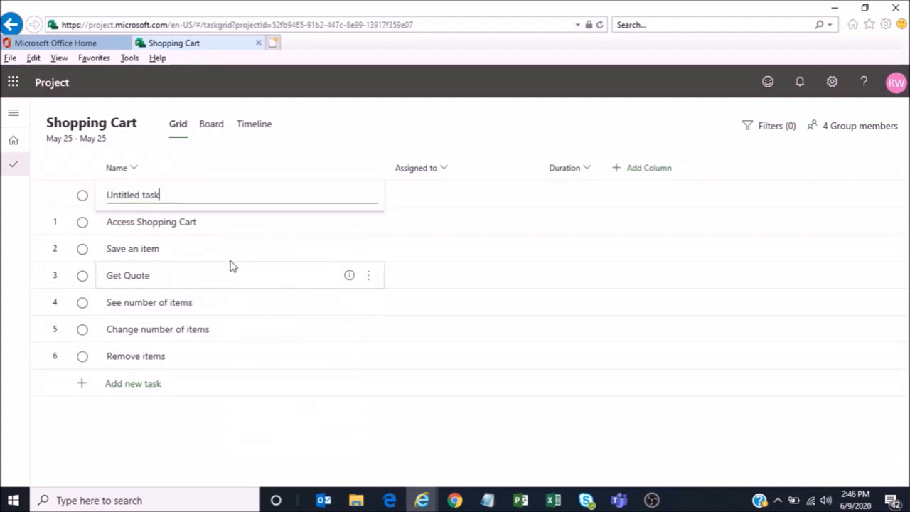
key("BackSpace")
key("BackSpace")
key("BackSpace")
key("BackSpace")
key("BackSpace")
key("BackSpace")
key("BackSpace")
key("BackSpace")
key("BackSpace")
key("BackSpace")
key("BackSpace")
key("BackSpace")
key("BackSpace")
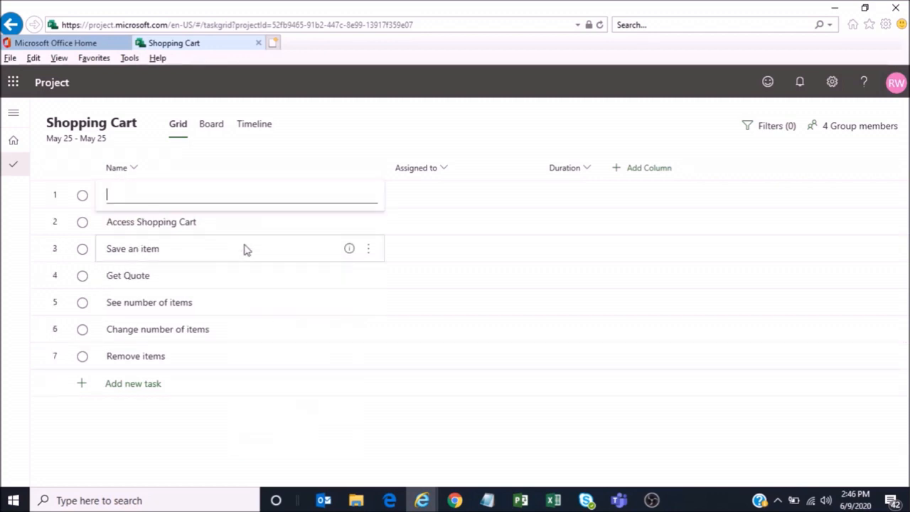
type("Product Backlog")
key("Return")
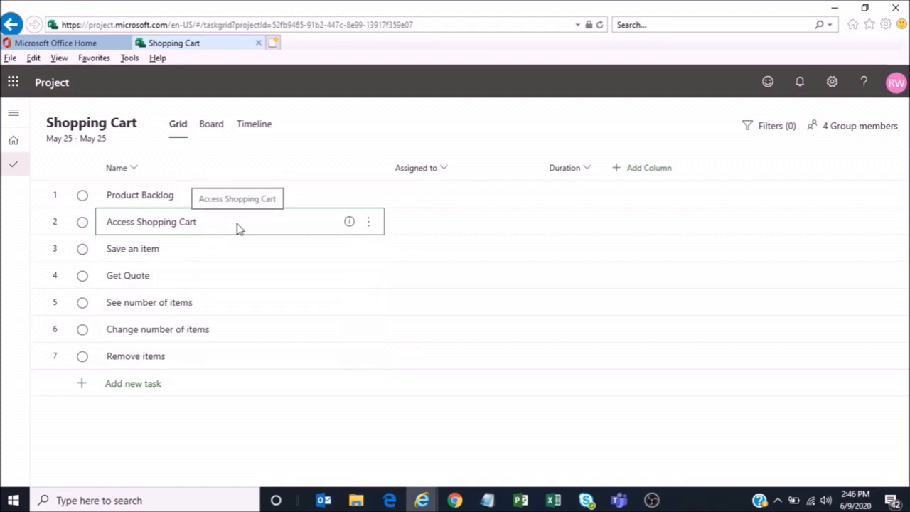
Make the six tasks from Access Shopping Cart through Remove items subtasks of Product Backlog.
left_click_drag(238, 228, 231, 358)
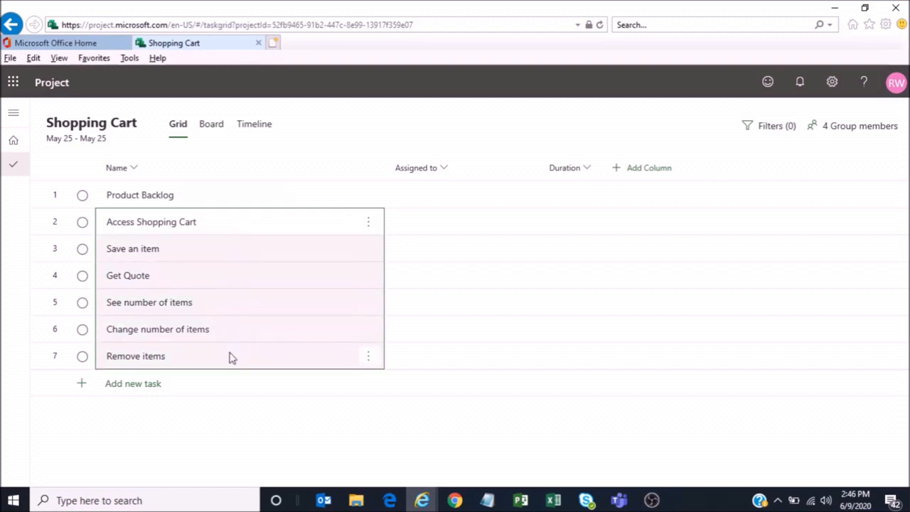
right_click(235, 228)
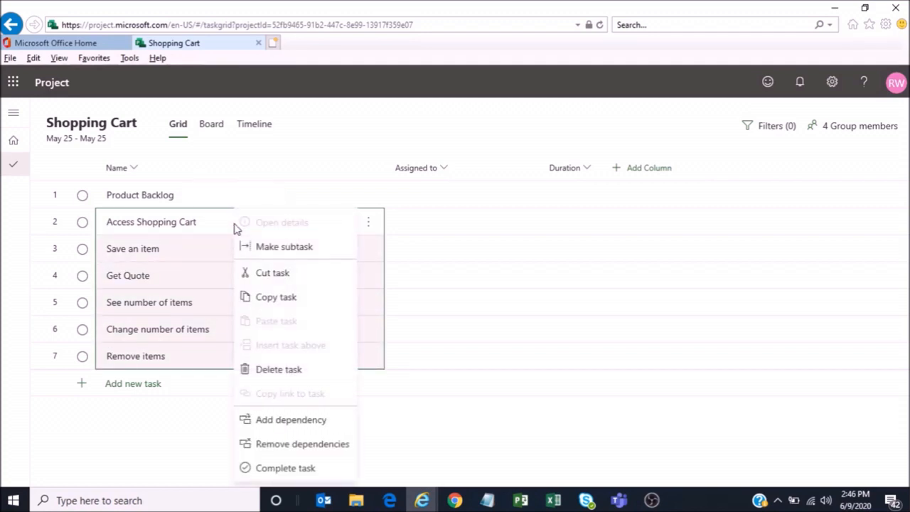
left_click(274, 251)
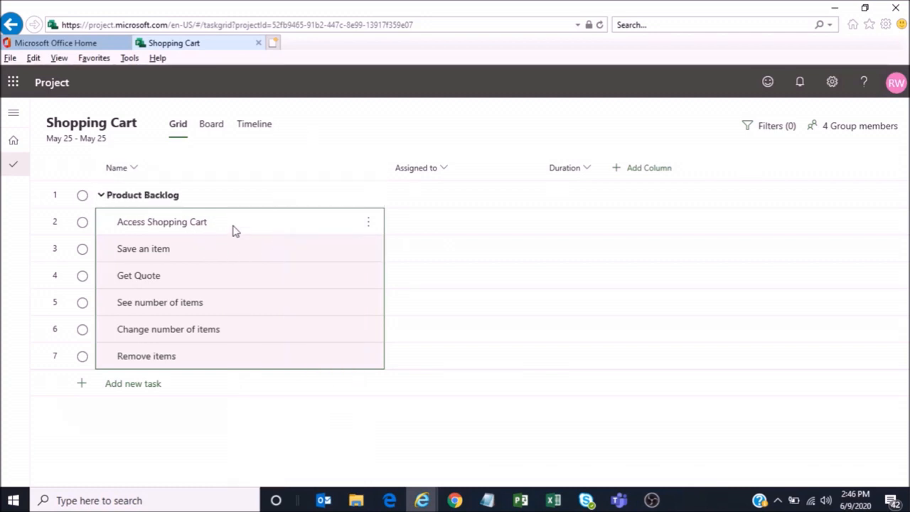
Insert a task named Sprint 2 above the Product Backlog summary task.
left_click(277, 196)
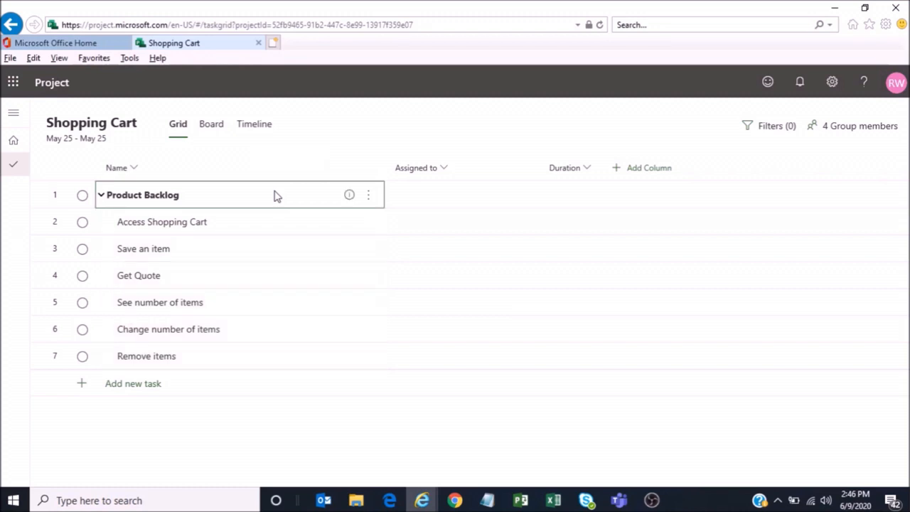
right_click(276, 196)
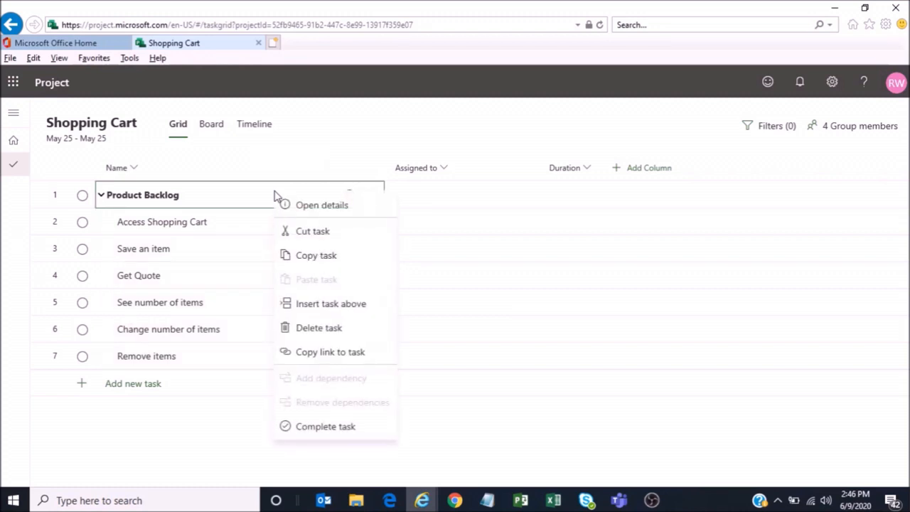
left_click(304, 303)
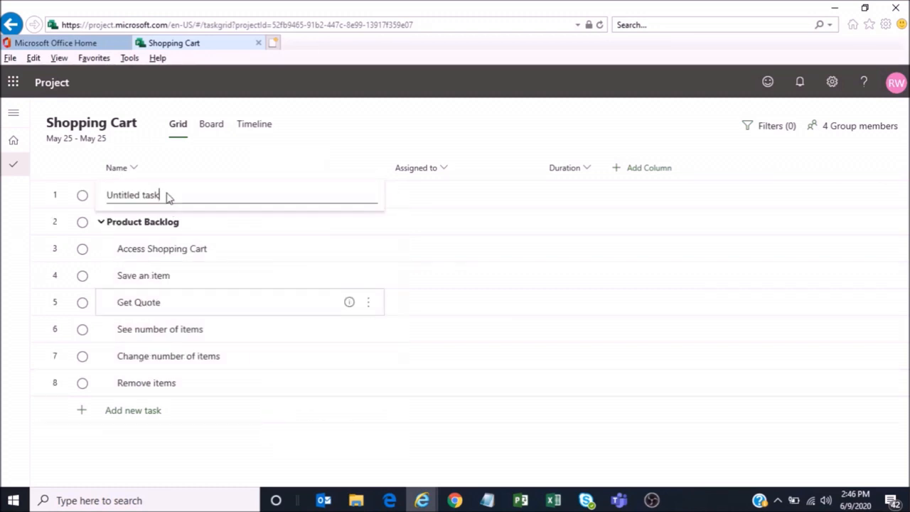
left_click(169, 198)
left_click(166, 198)
key("BackSpace")
key("BackSpace")
key("BackSpace")
key("BackSpace")
key("BackSpace")
key("BackSpace")
key("BackSpace")
key("BackSpace")
key("BackSpace")
key("BackSpace")
key("BackSpace")
key("BackSpace")
key("BackSpace")
type("Sprint 2")
key("Return")
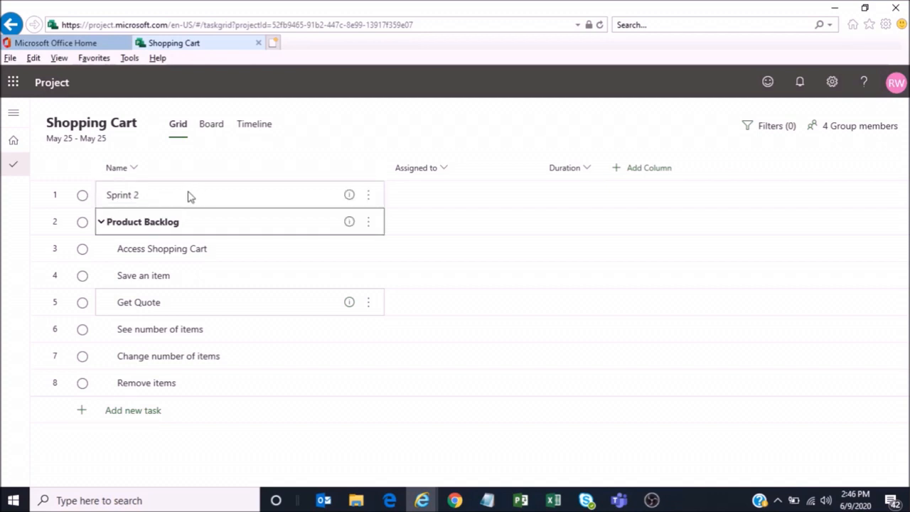
Insert a task named Sprint 1 above the Sprint 2 task.
left_click(190, 197)
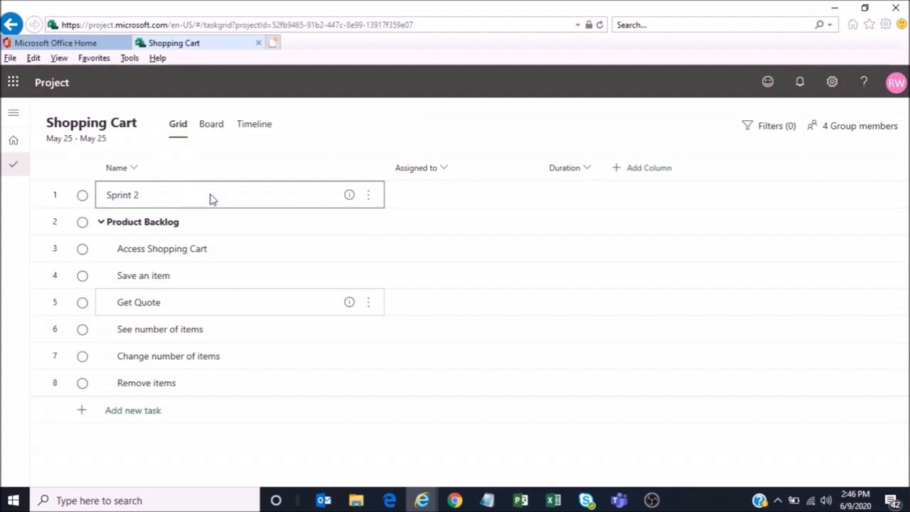
right_click(211, 200)
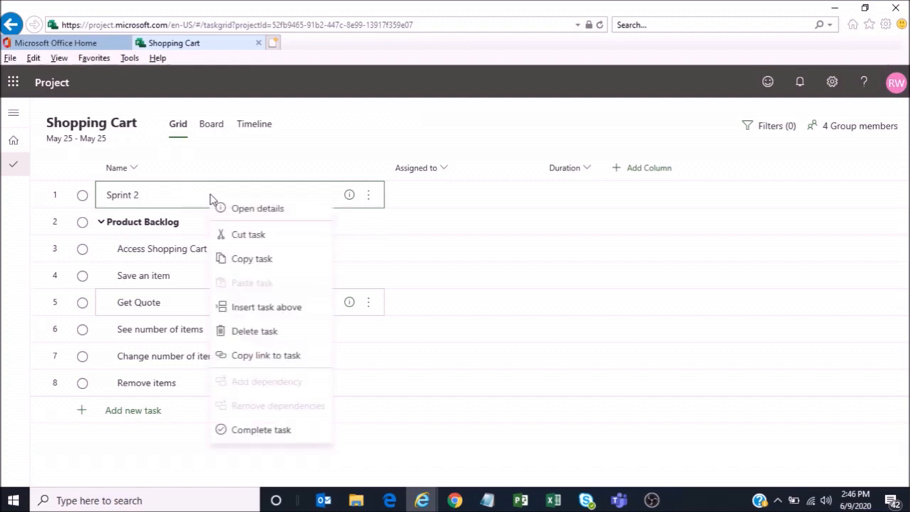
left_click(273, 310)
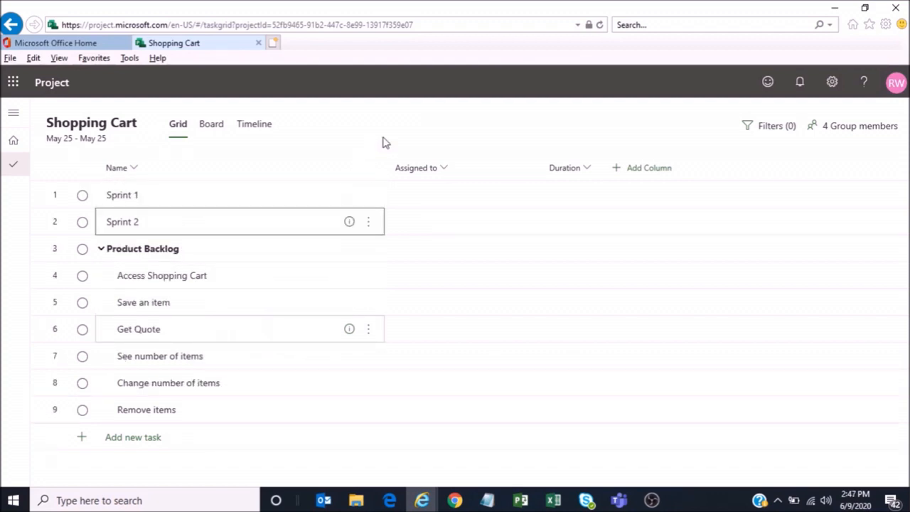
left_click_drag(142, 260, 396, 141)
Add the Effort column to the grid and hide the Assigned to and Duration columns.
left_click(615, 174)
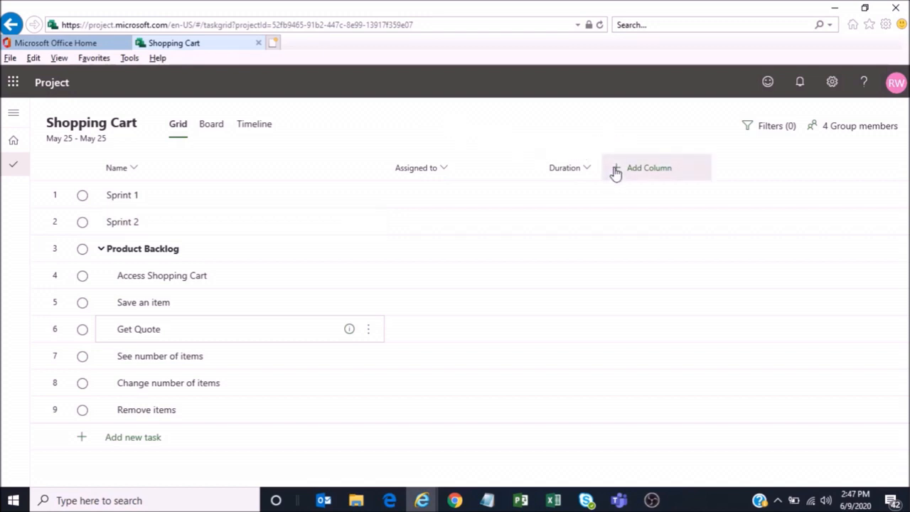
left_click(620, 294)
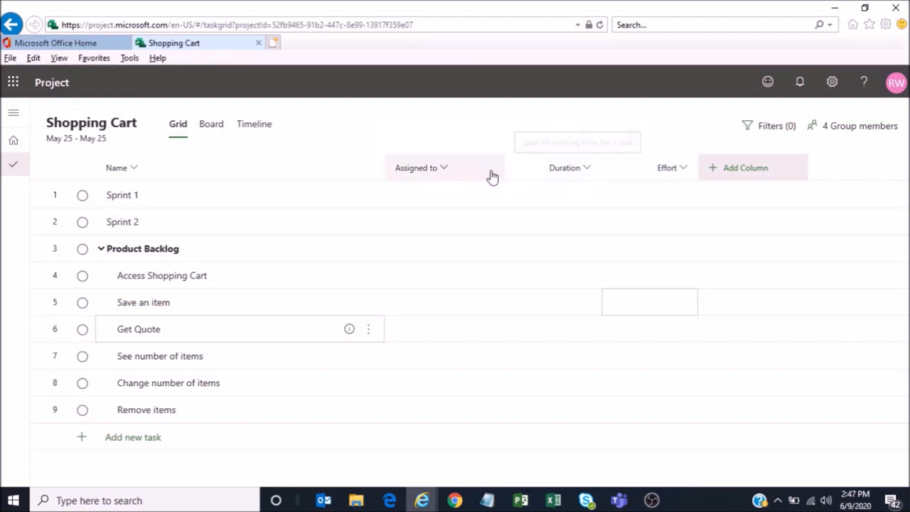
left_click(441, 175)
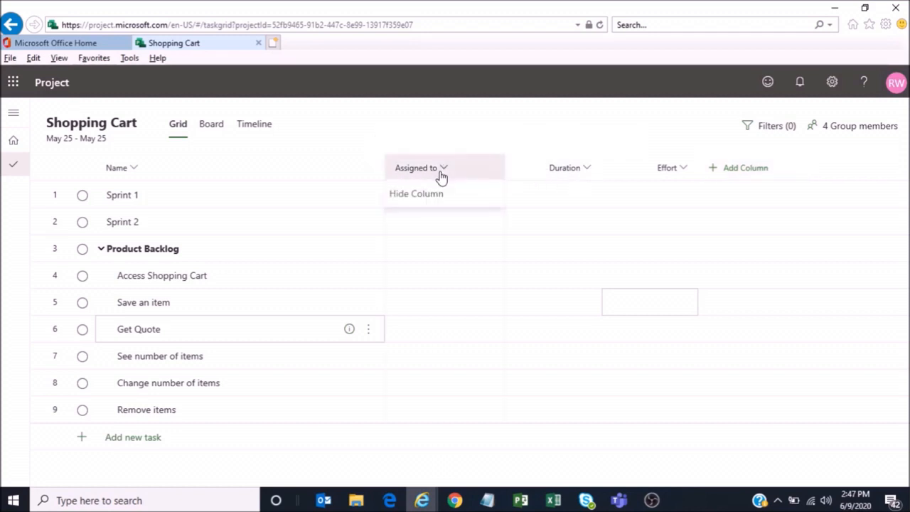
left_click(424, 199)
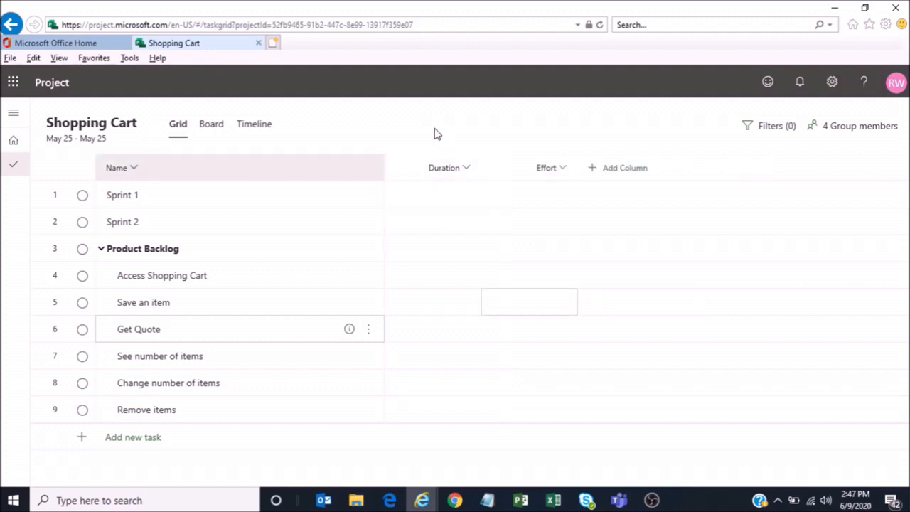
left_click(469, 170)
left_click(424, 199)
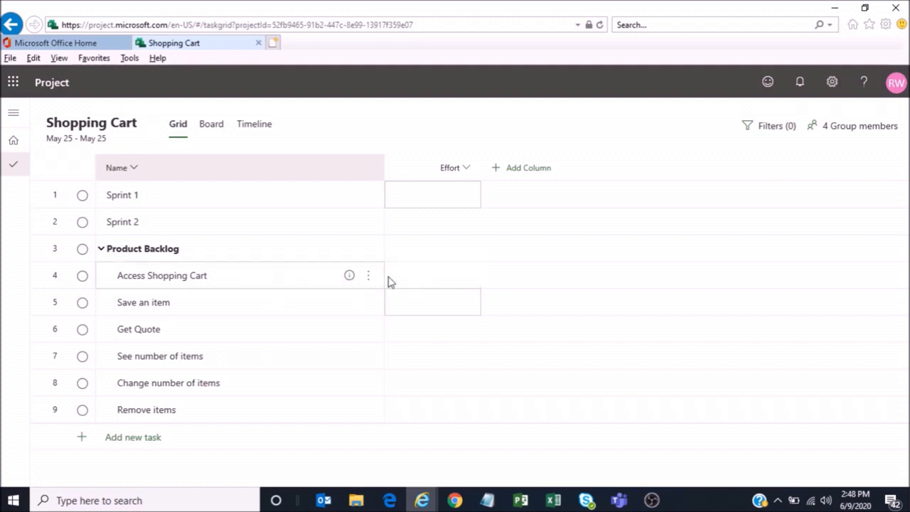
Set the effort of the six backlog tasks, from Access Shopping Cart through Remove items, to 24, 32, 40, 24, 32 and 40 hours.
left_click(426, 283)
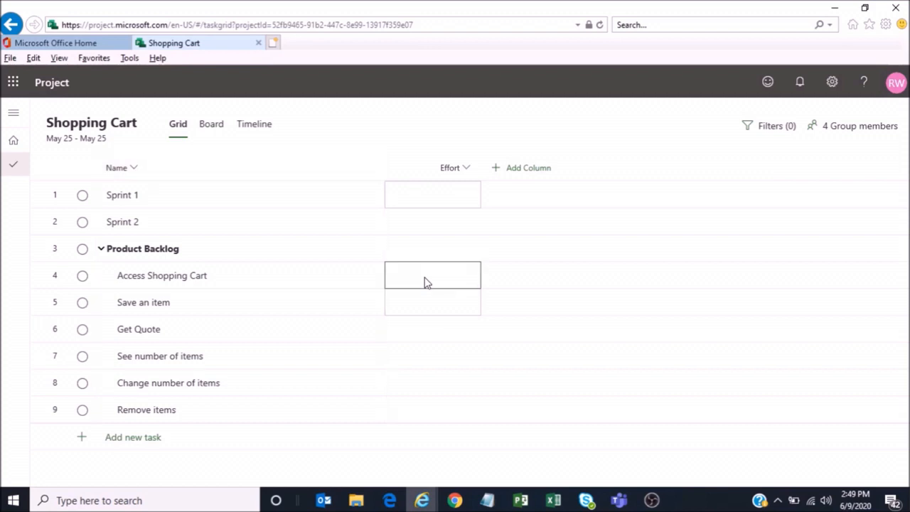
type("24")
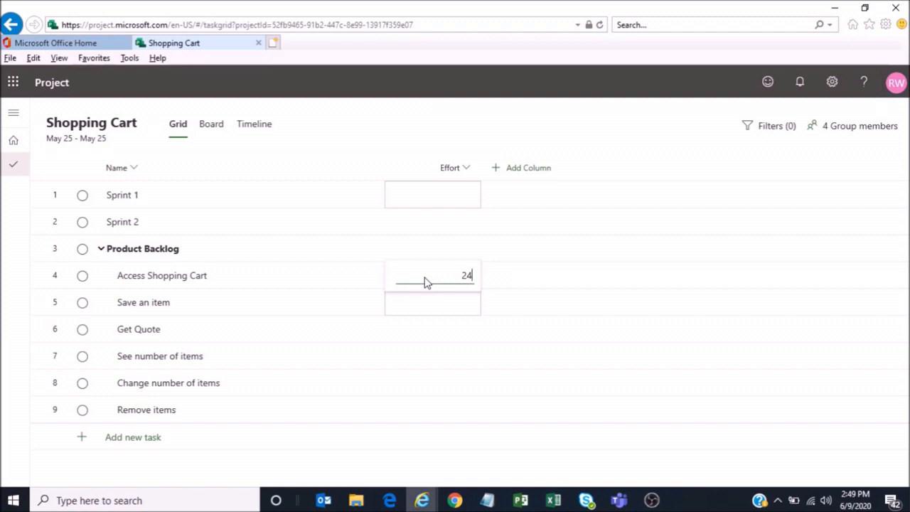
key("Return")
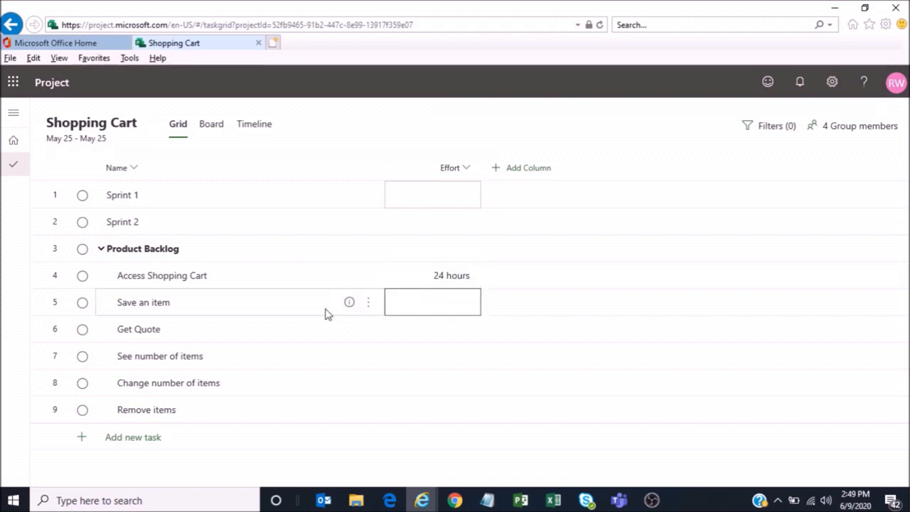
left_click(448, 308)
type("32")
key("Return")
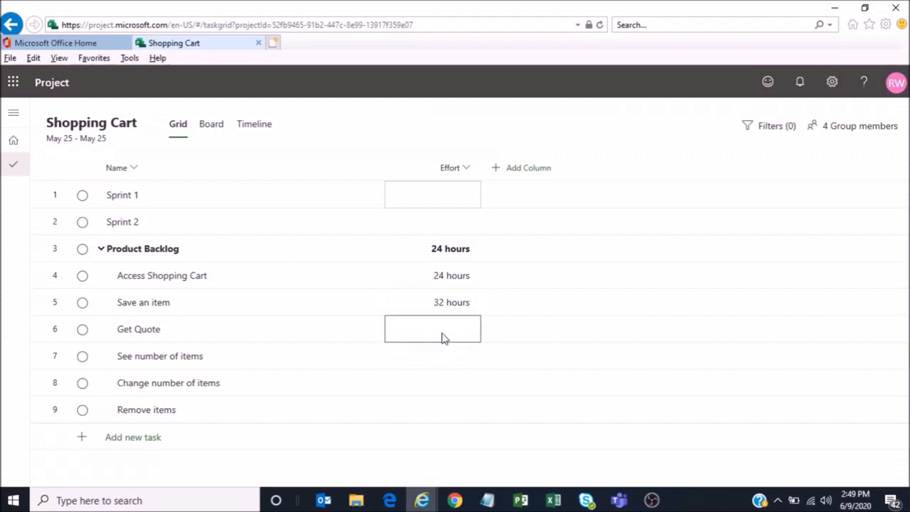
left_click(442, 334)
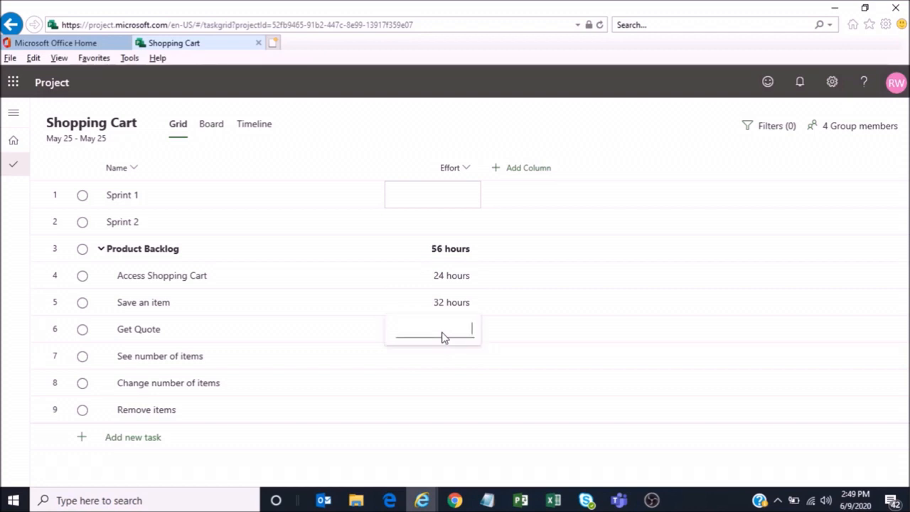
type("40")
key("Return")
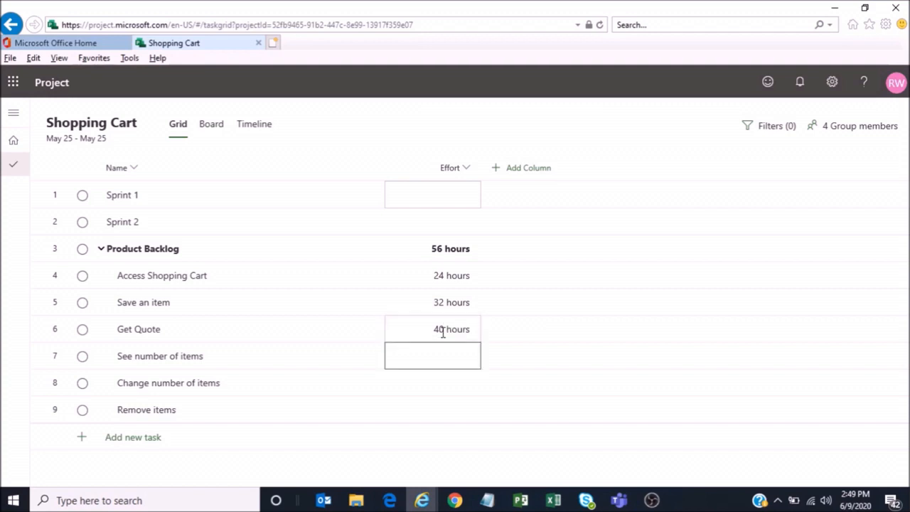
left_click(434, 367)
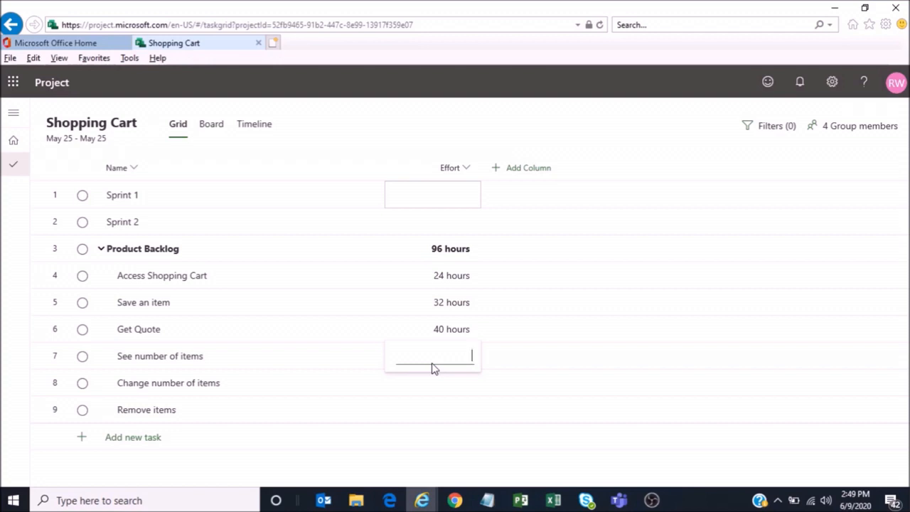
type("24")
key("Return")
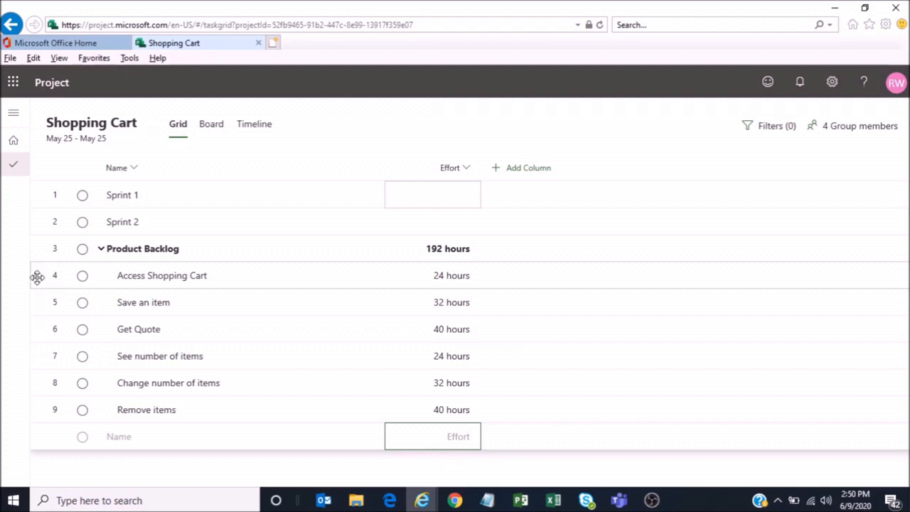
Move Access Shopping Cart, Save an item and Get Quote out of Product Backlog and make them subtasks of Sprint 1.
left_click_drag(37, 278, 44, 206)
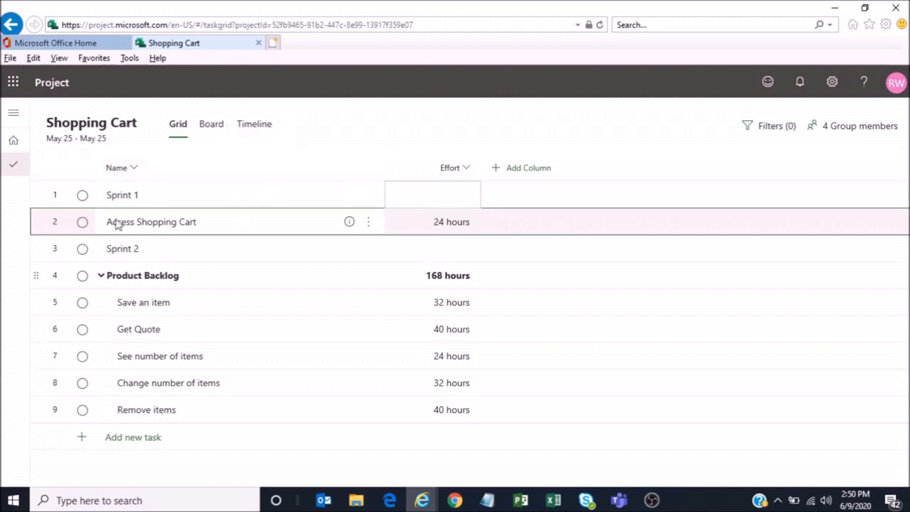
right_click(214, 225)
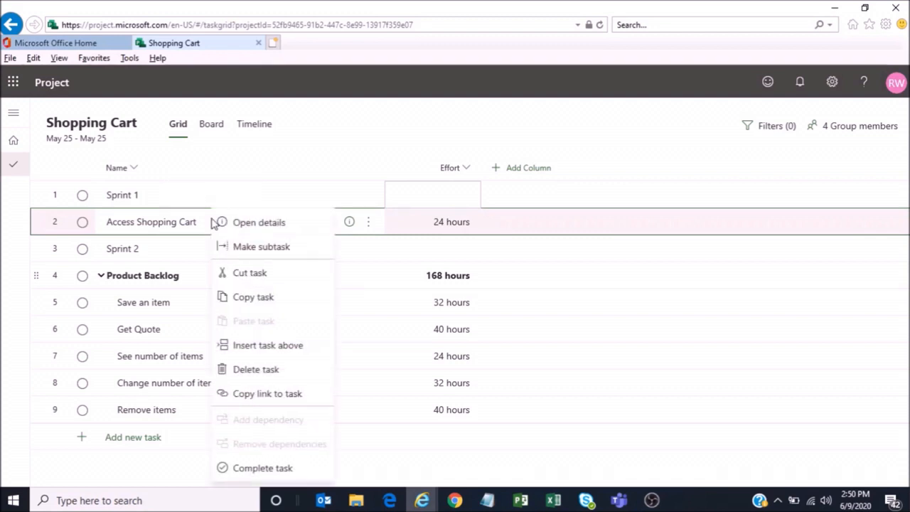
left_click(241, 247)
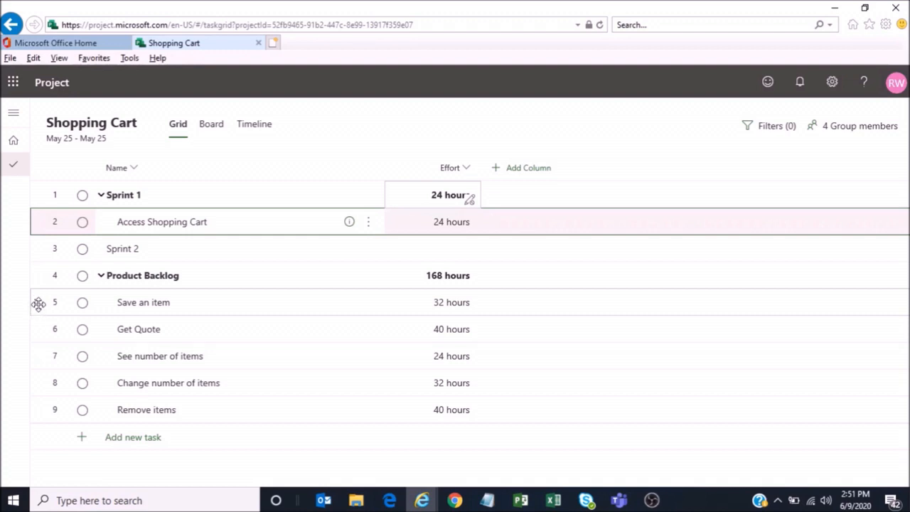
left_click_drag(39, 304, 39, 235)
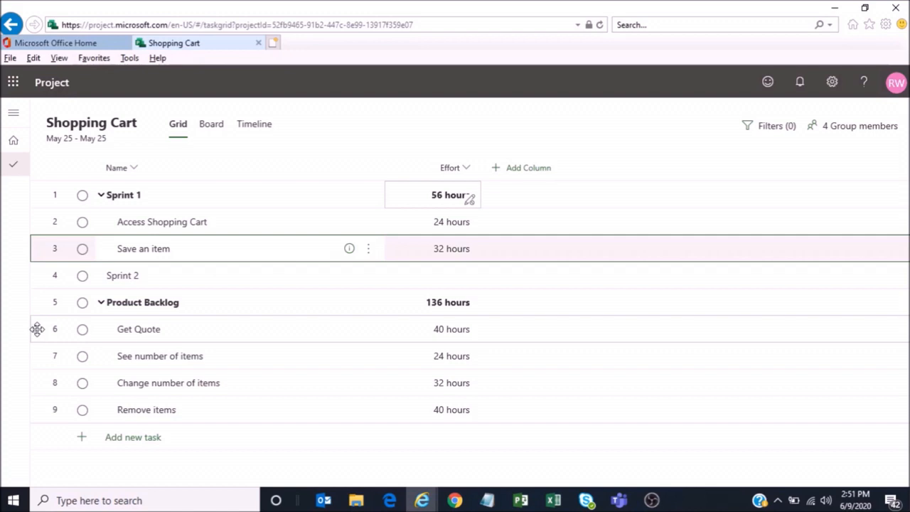
left_click_drag(37, 331, 39, 260)
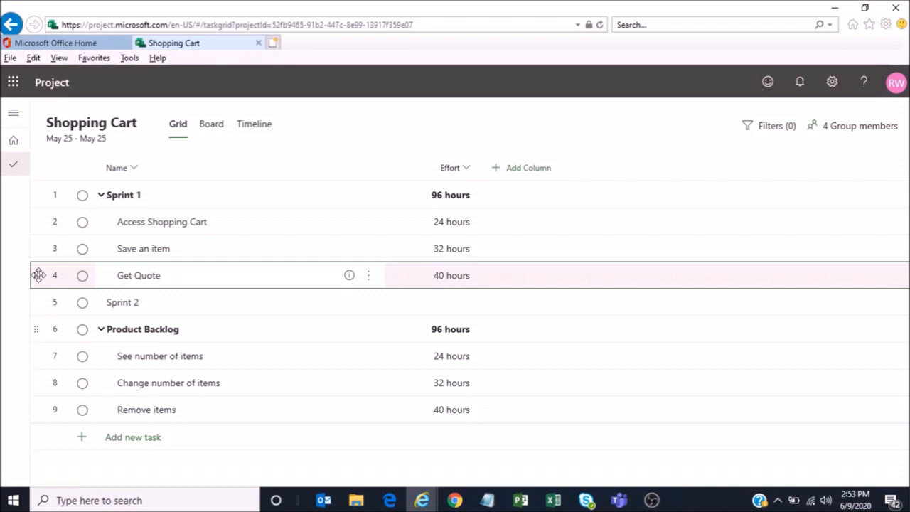
Move Get Quote below Sprint 2 as its subtask, and move See number of items into Sprint 1 below Save an item.
left_click_drag(37, 276, 42, 322)
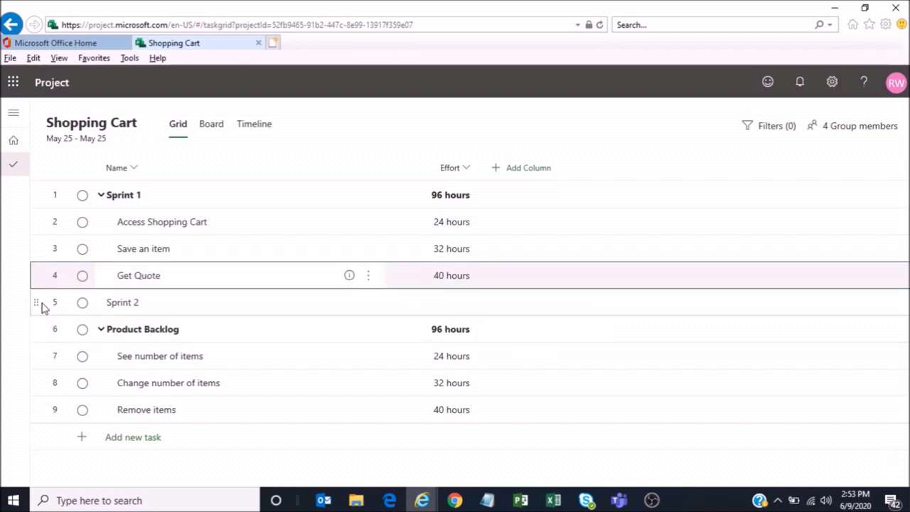
left_click_drag(36, 279, 42, 311)
left_click_drag(44, 318, 45, 319)
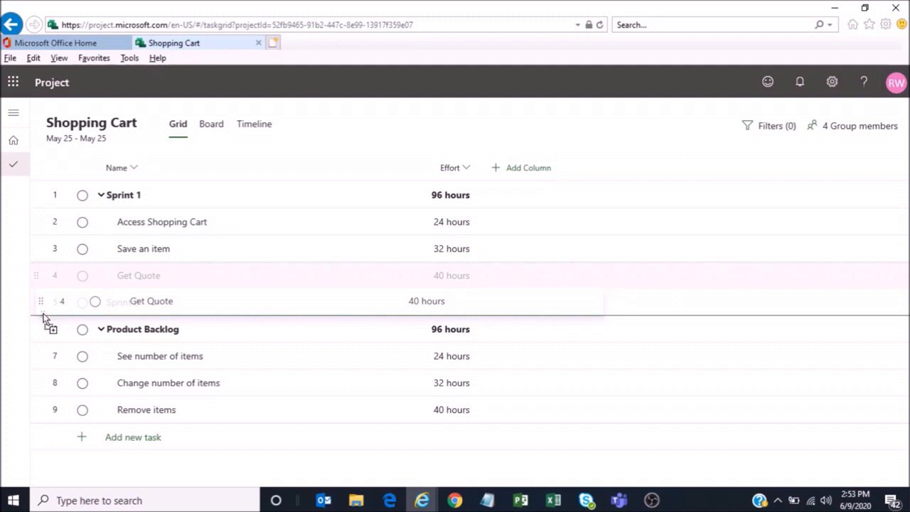
left_click_drag(45, 319, 44, 319)
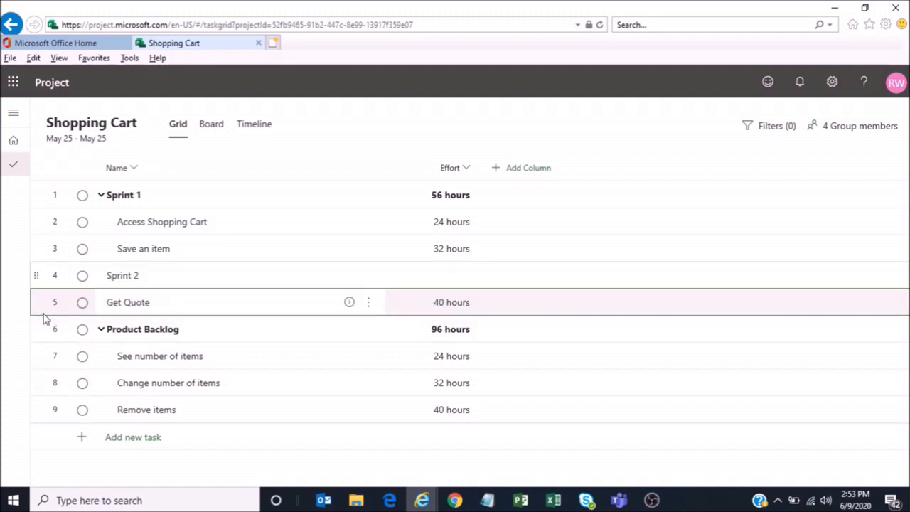
right_click(150, 308)
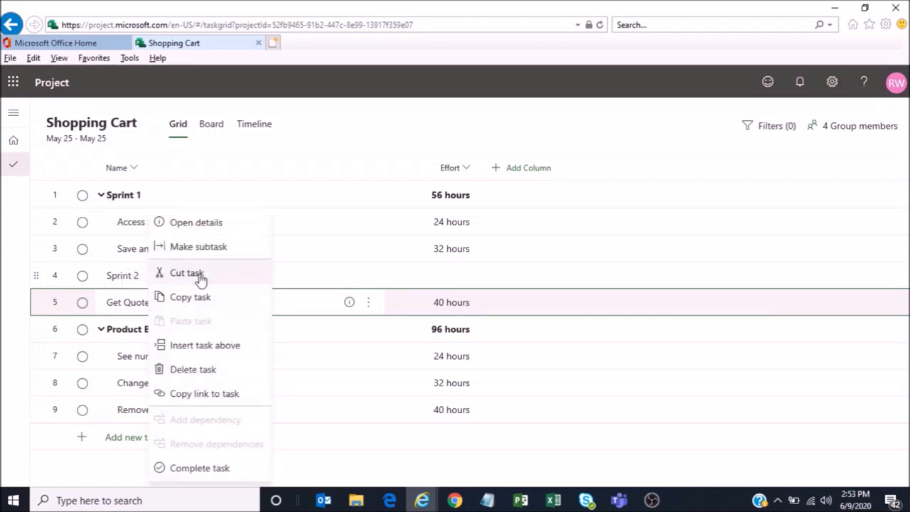
left_click(199, 247)
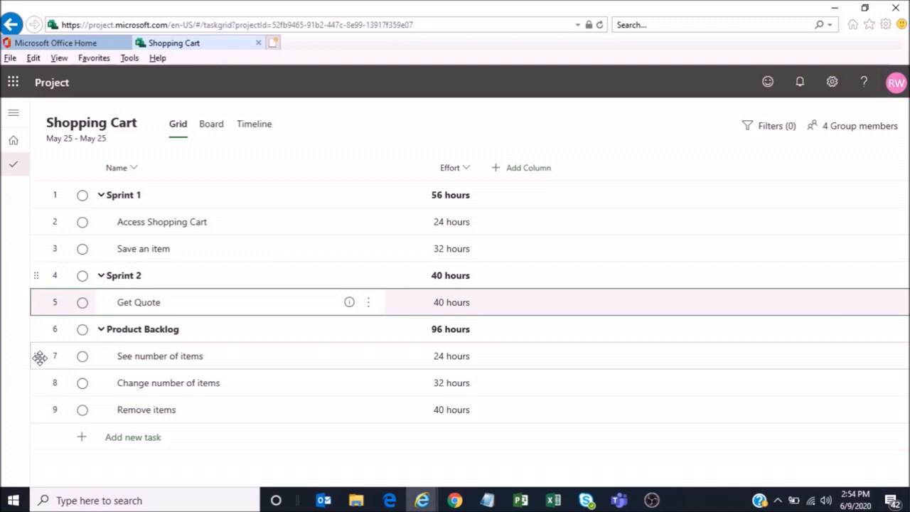
left_click_drag(39, 358, 36, 265)
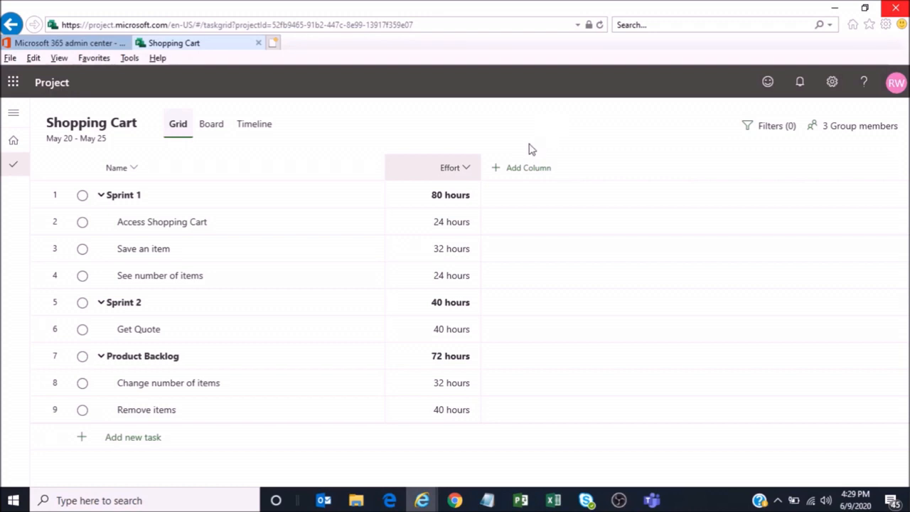
Add the Bucket column and set the bucket of all three Sprint 1 tasks to Sprint Backlog.
left_click(505, 169)
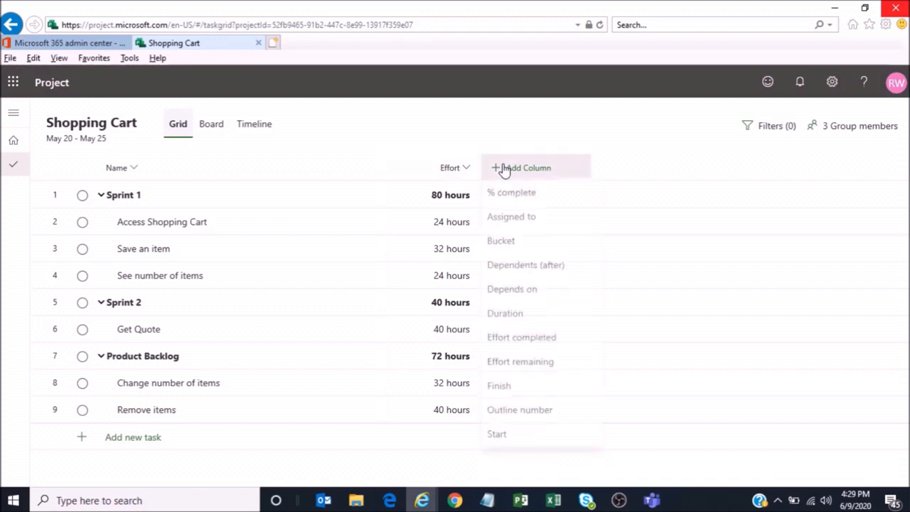
left_click(517, 246)
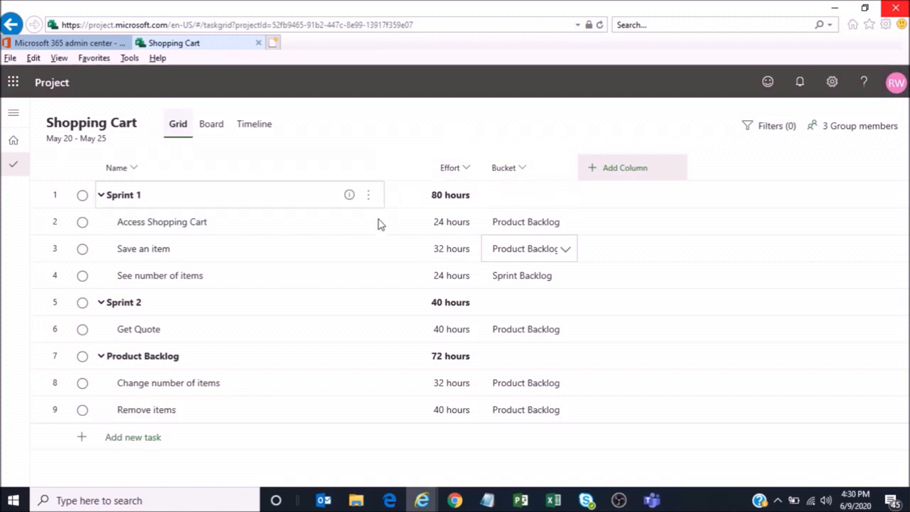
left_click(567, 225)
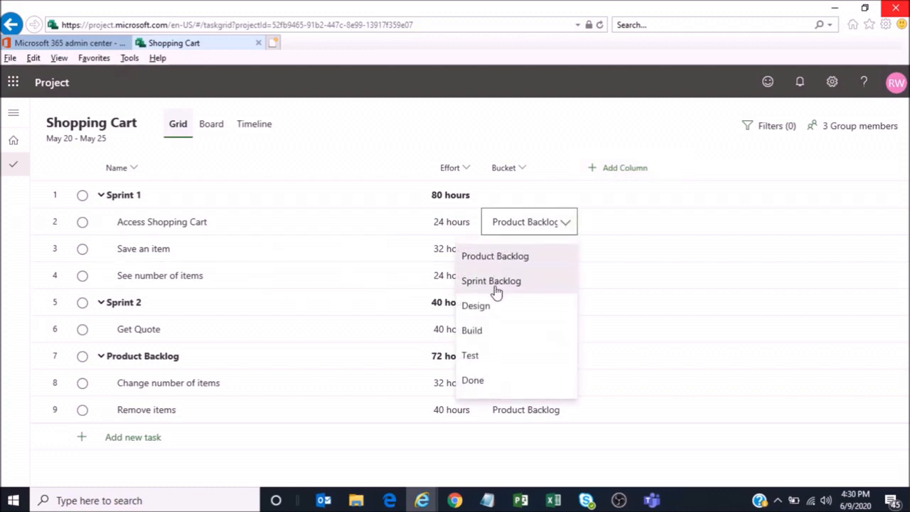
left_click(491, 286)
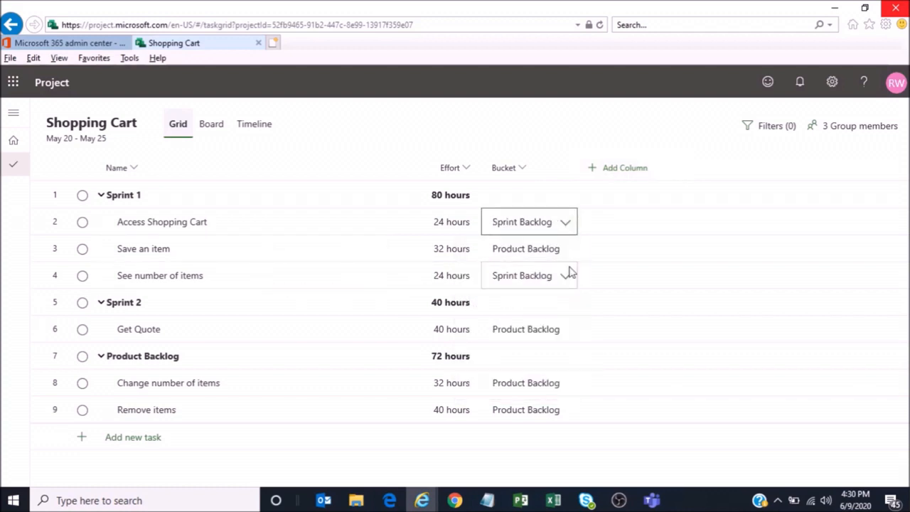
left_click(564, 257)
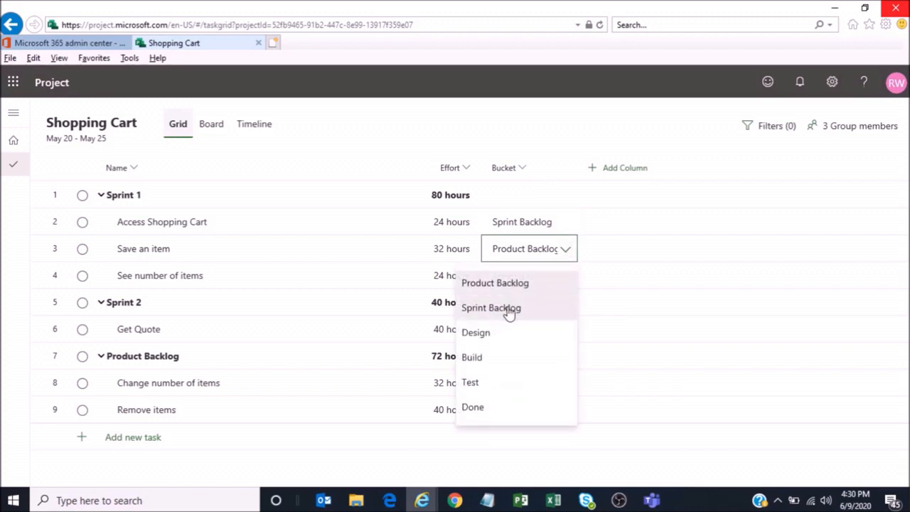
left_click(541, 305)
left_click(565, 286)
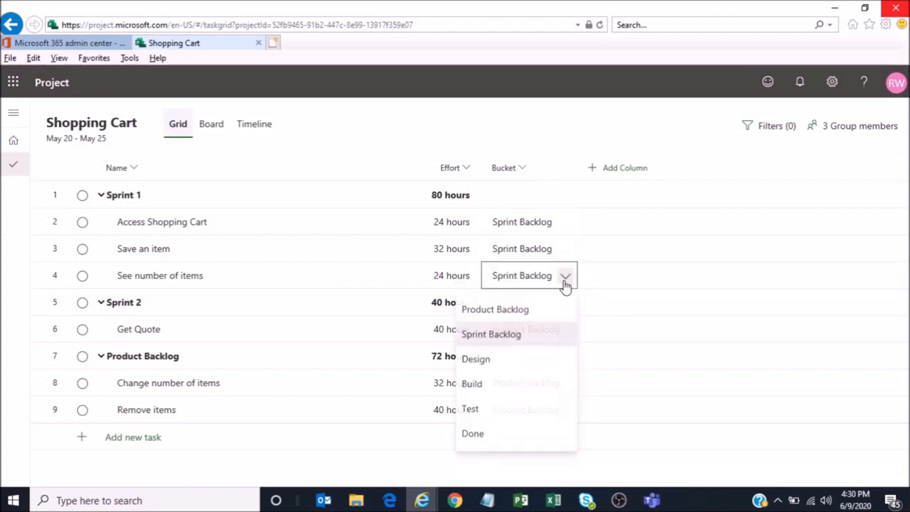
left_click(502, 335)
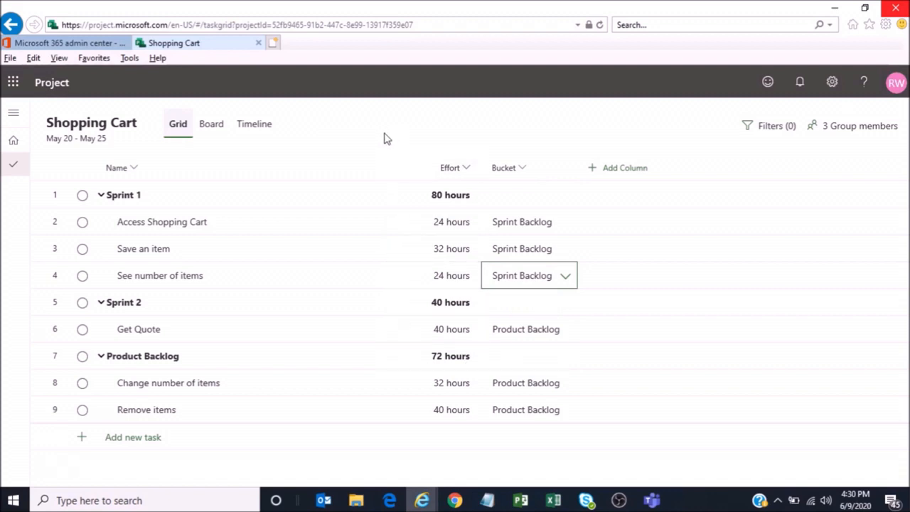
Add the Assigned to and Finish columns to the task grid.
left_click(596, 168)
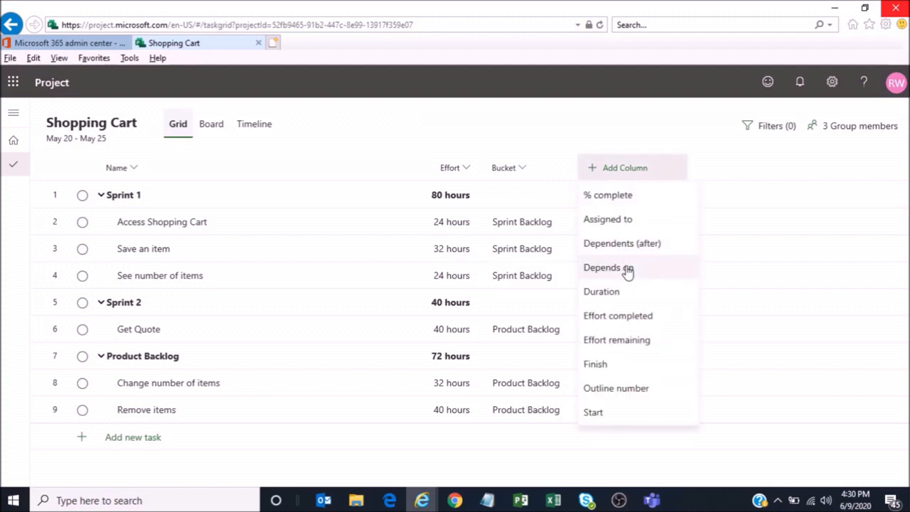
left_click(614, 222)
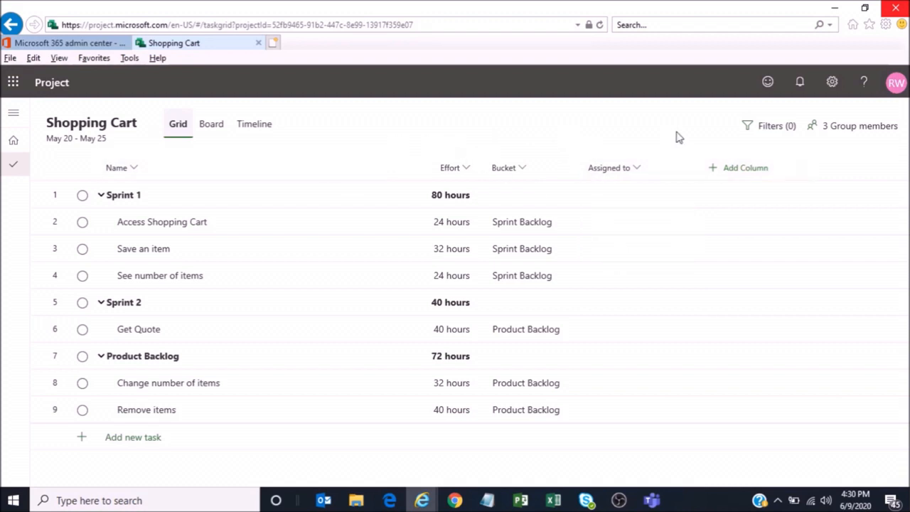
left_click(718, 175)
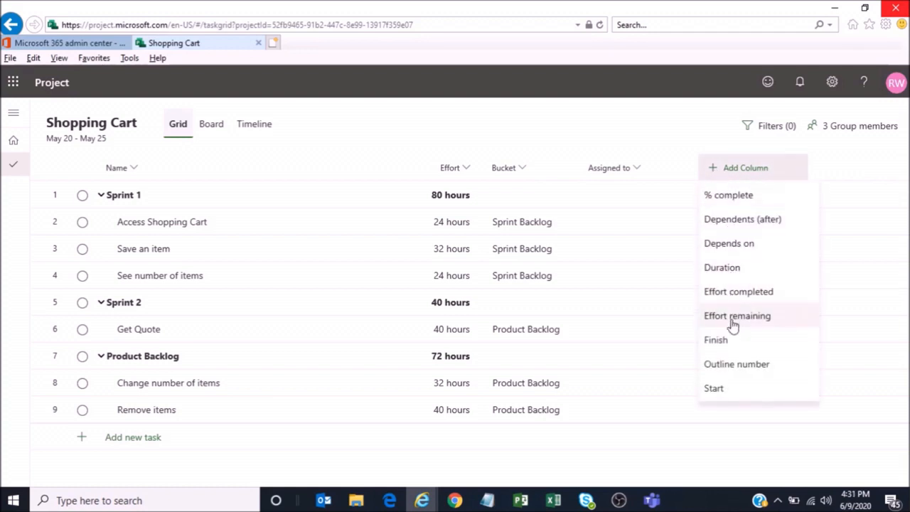
left_click(731, 342)
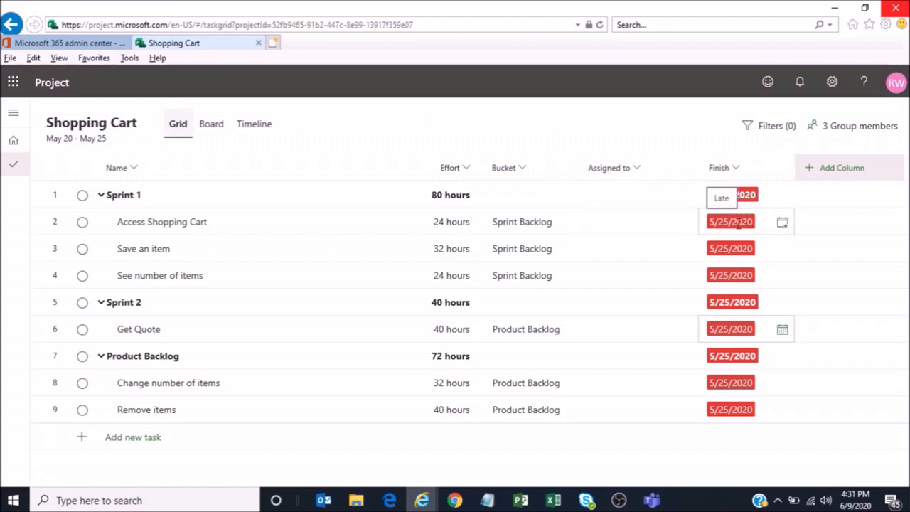
Set the finish date of the three Sprint 1 tasks, Access Shopping Cart, Save an item and See number of items, to 6/19/2020.
left_click(783, 225)
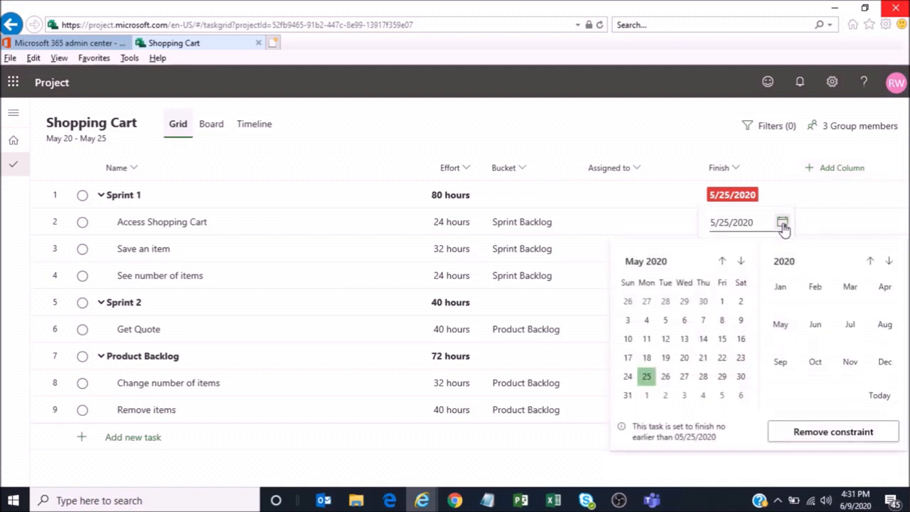
left_click(740, 262)
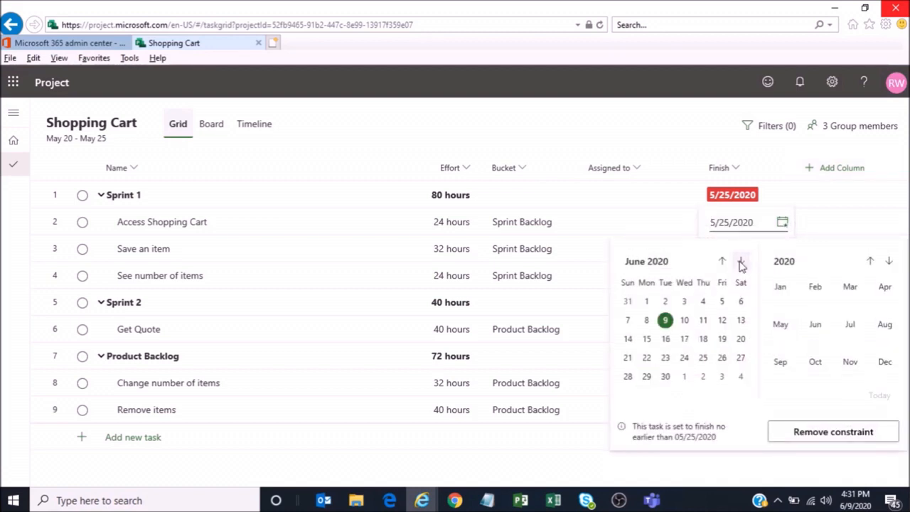
left_click(722, 340)
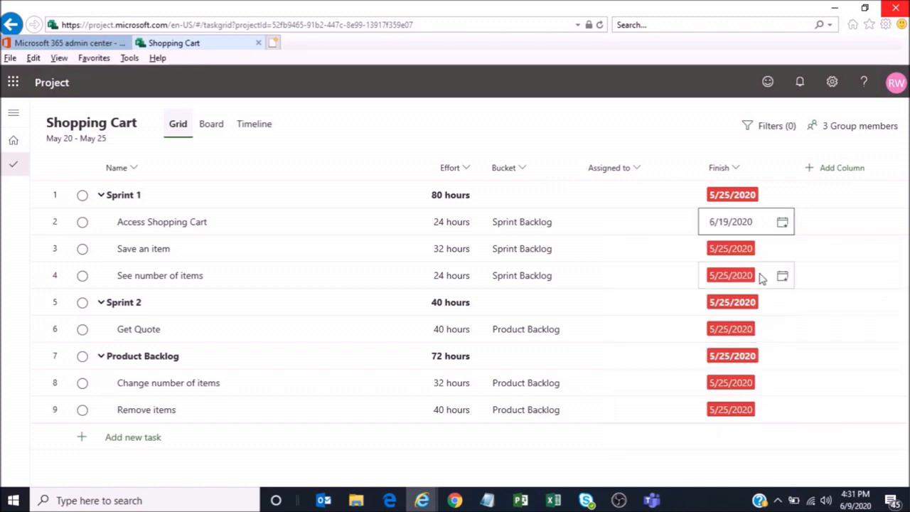
left_click(783, 250)
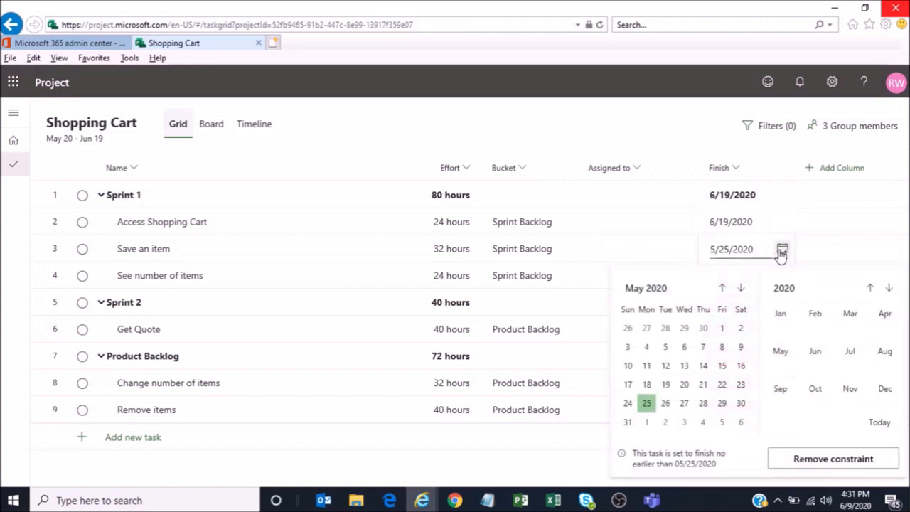
left_click(741, 288)
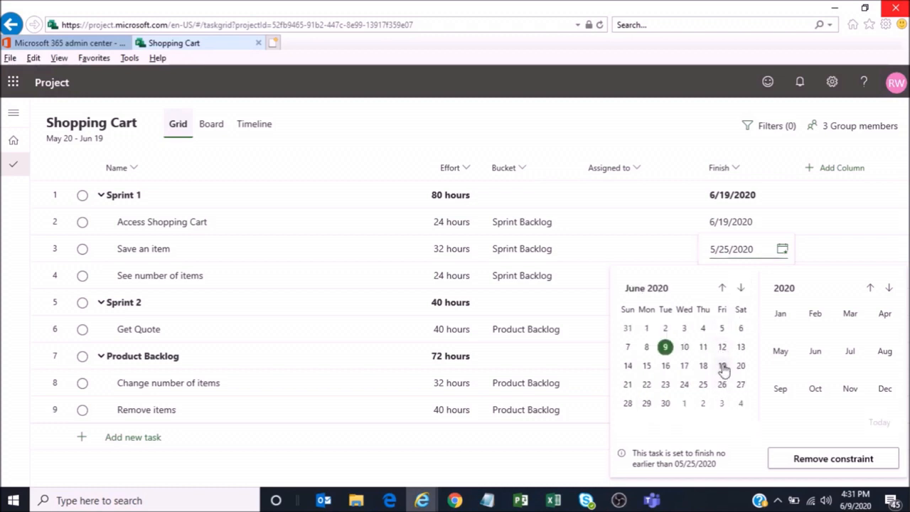
left_click(722, 365)
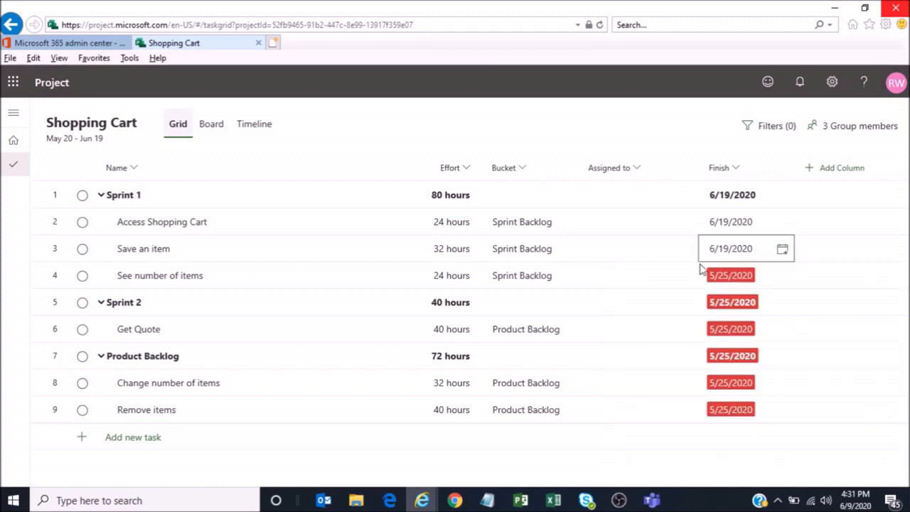
left_click(781, 277)
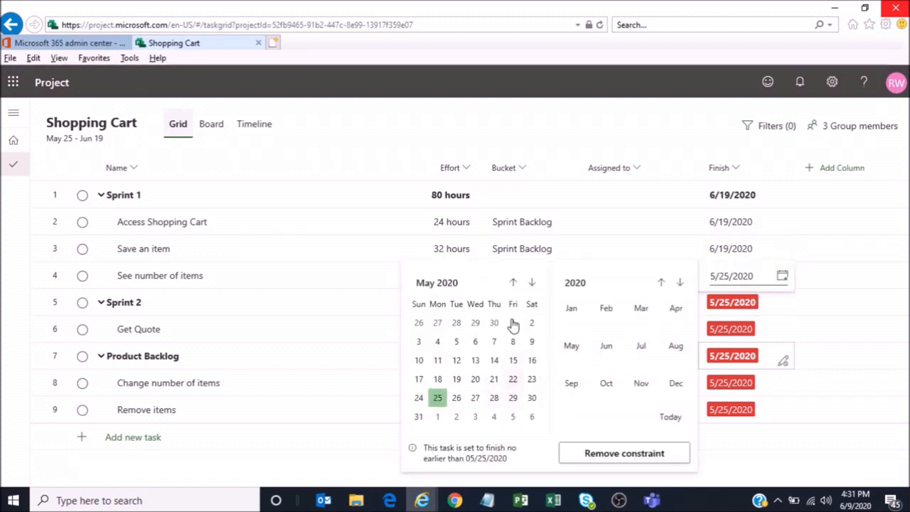
left_click(532, 283)
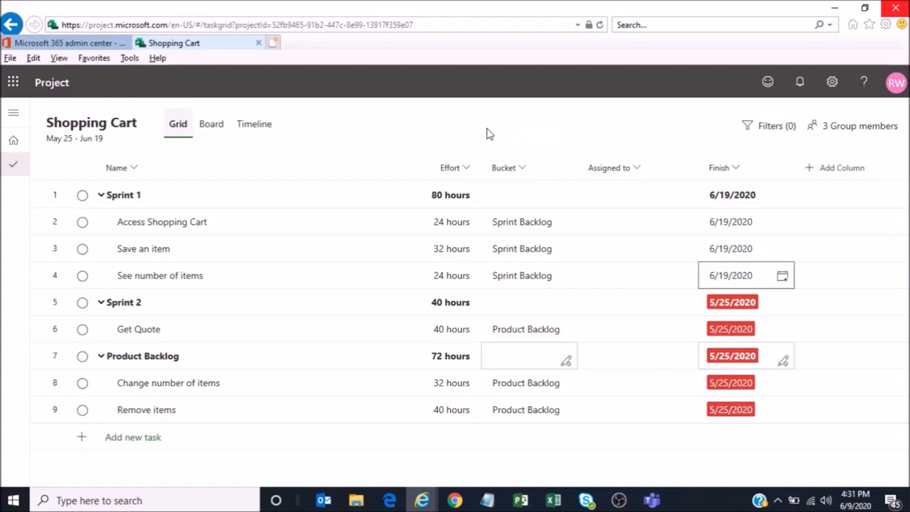
On the board, move Access Shopping Cart from Sprint Backlog to Design and assign it to the first listed team member.
left_click(214, 130)
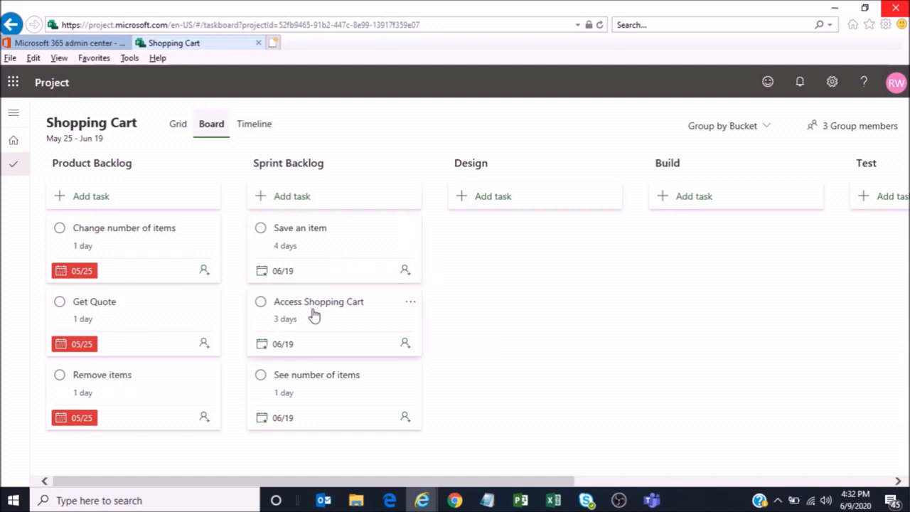
left_click_drag(314, 317, 516, 247)
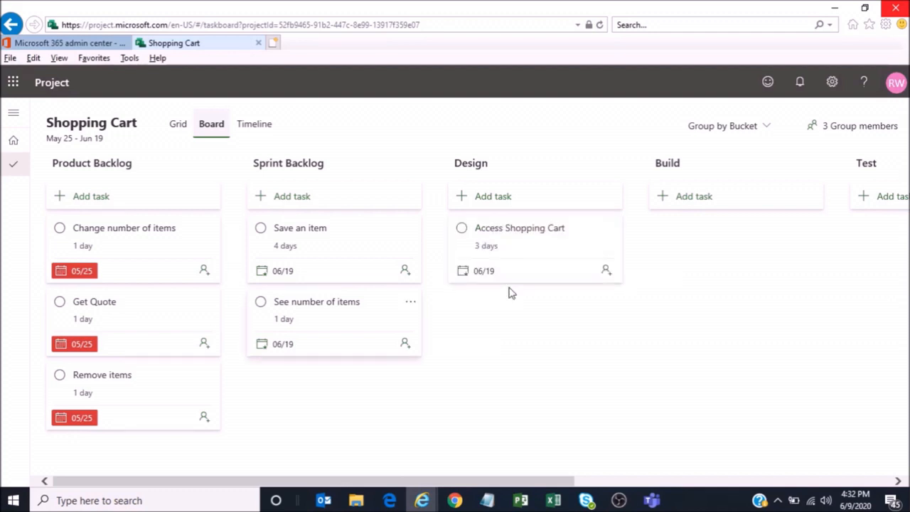
left_click(606, 272)
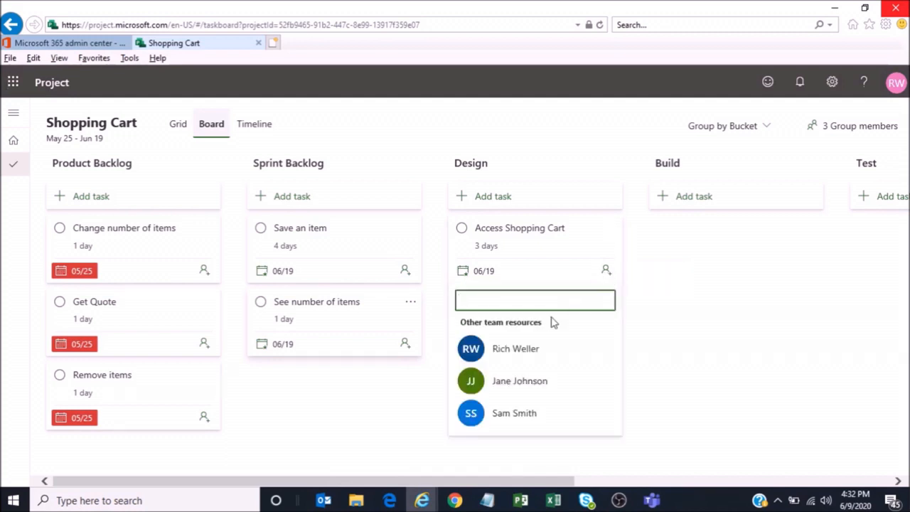
left_click(518, 350)
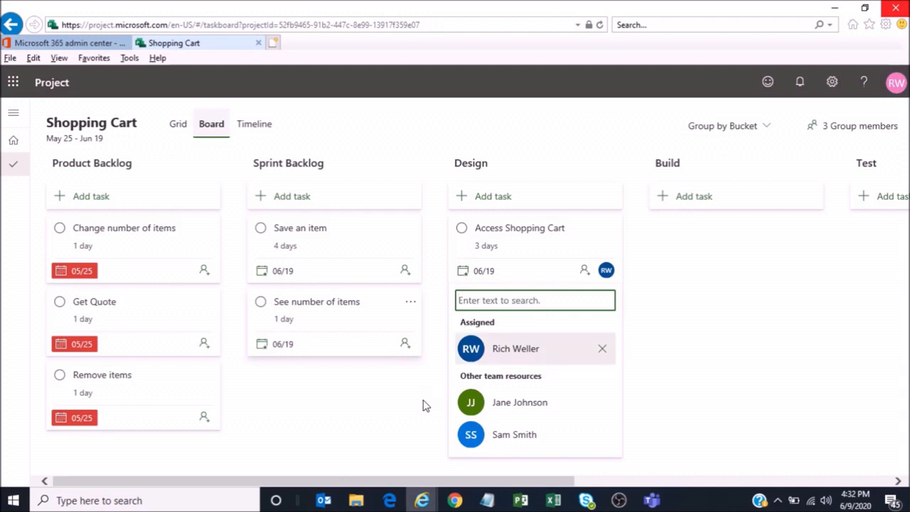
left_click(422, 405)
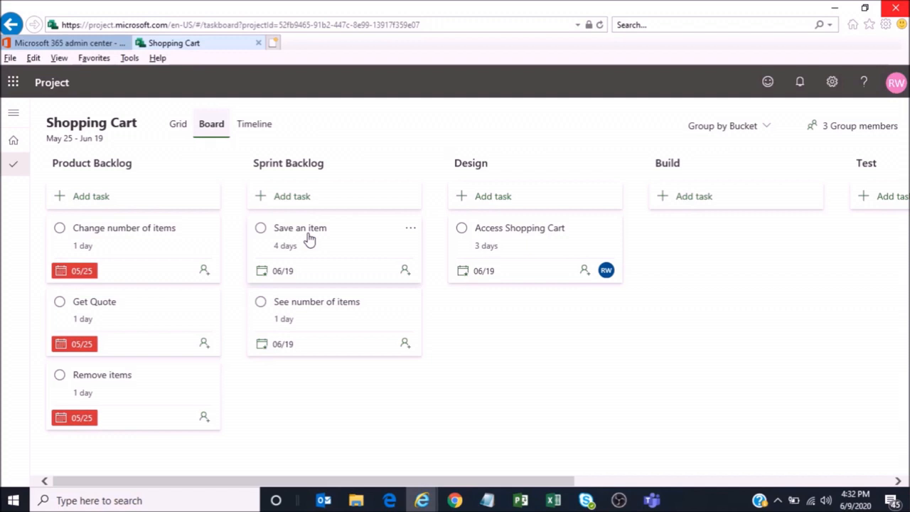
Move Save an item into Design below Access Shopping Cart and assign it to the second listed team member.
left_click_drag(309, 240, 510, 312)
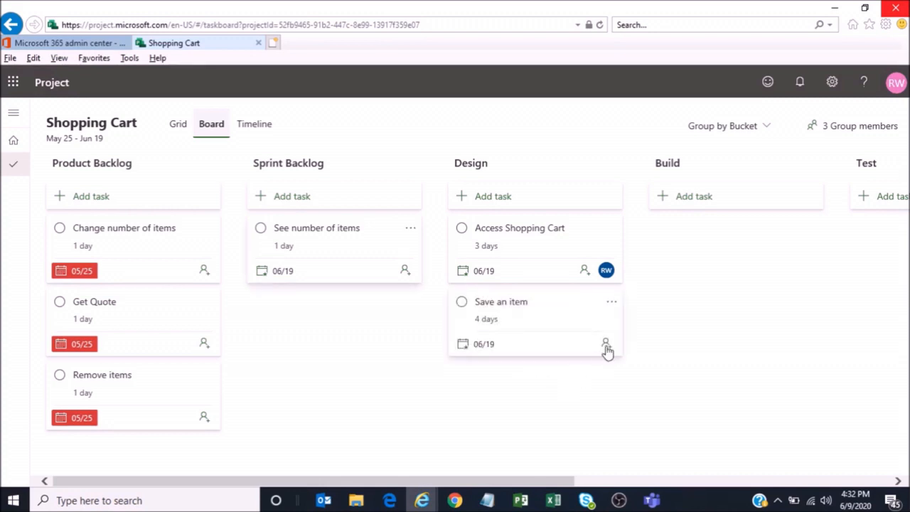
left_click(606, 346)
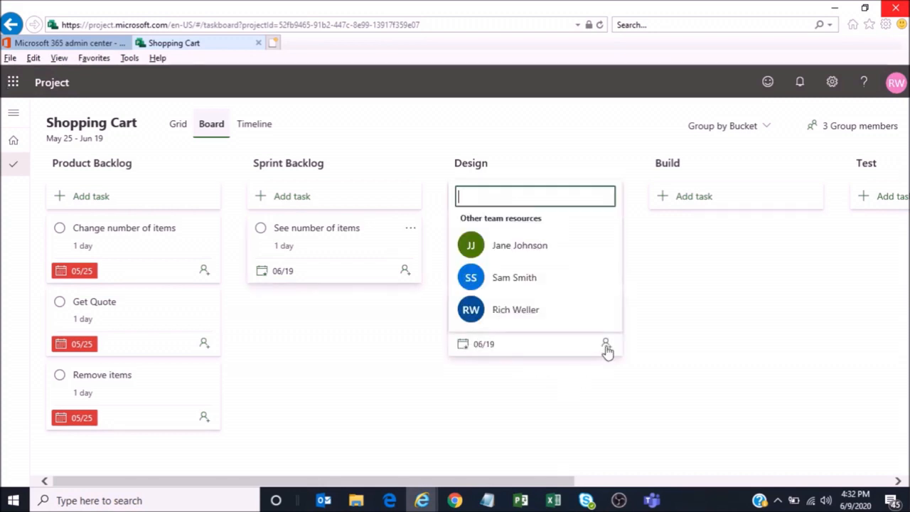
left_click(514, 279)
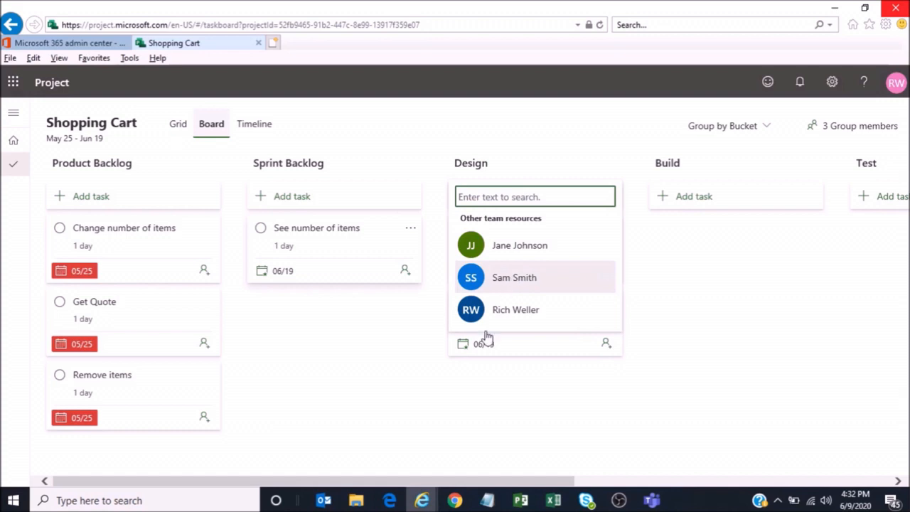
left_click(525, 410)
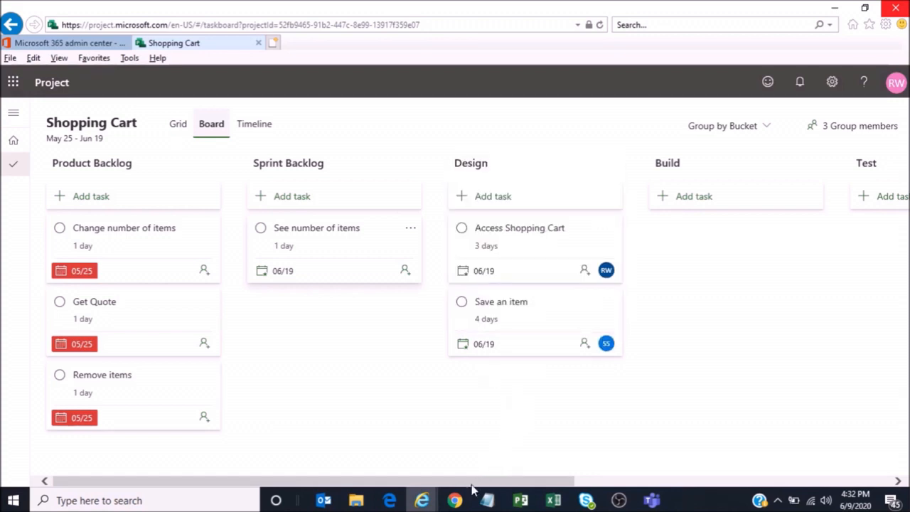
Move Access Shopping Cart from Design to Build, and return to the project's grid view.
left_click_drag(471, 489, 543, 485)
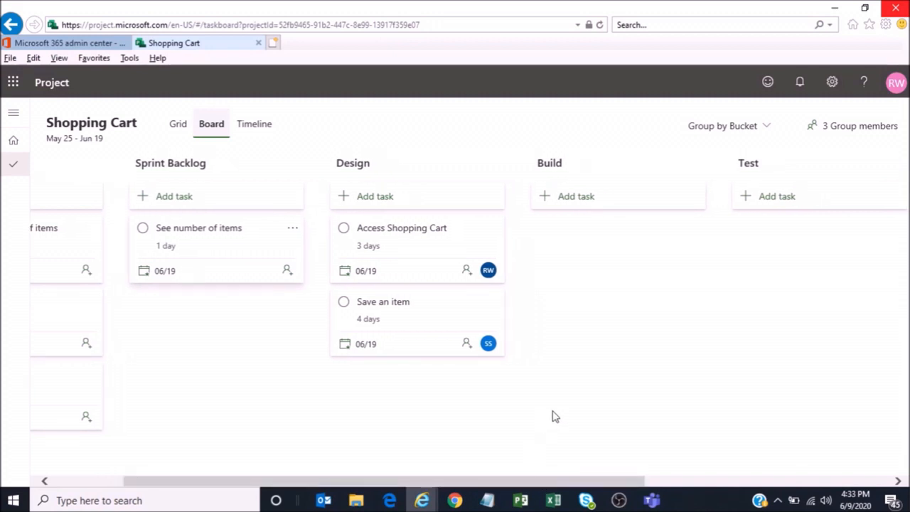
left_click_drag(489, 483, 502, 482)
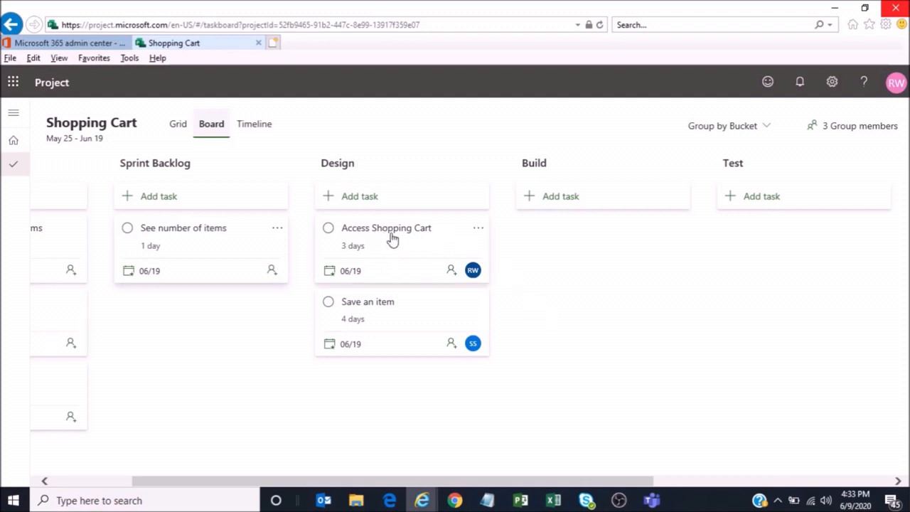
left_click_drag(435, 482, 455, 488)
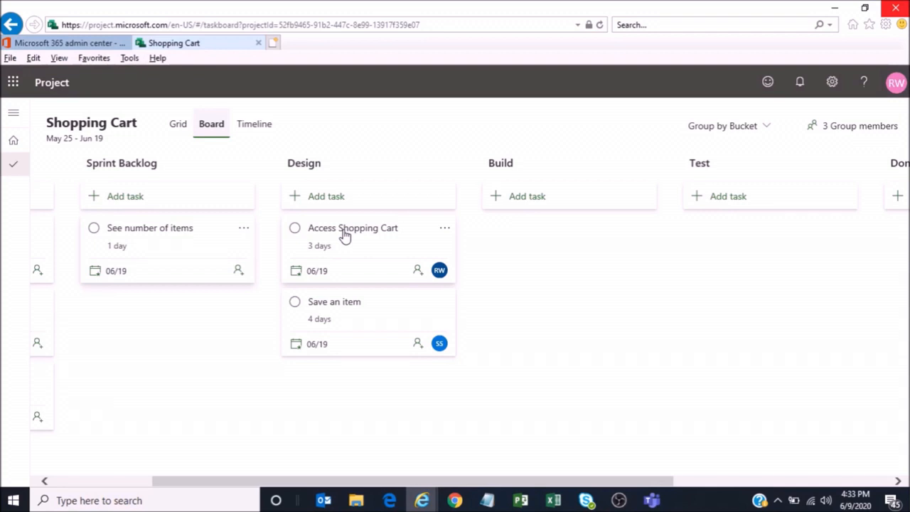
left_click_drag(346, 234, 529, 240)
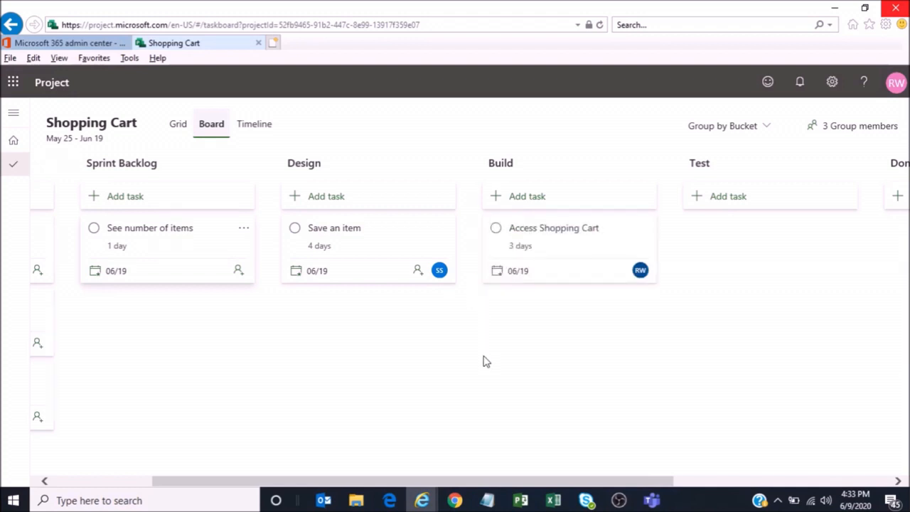
left_click_drag(498, 486, 395, 491)
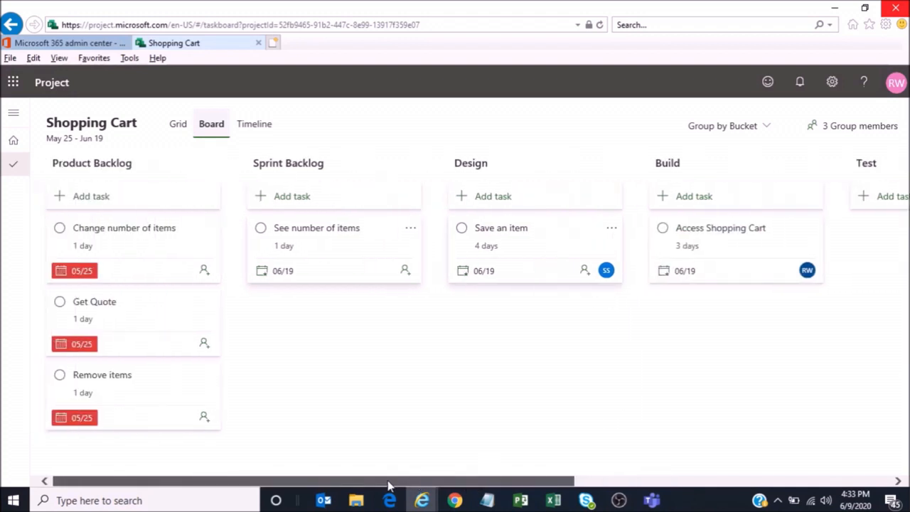
left_click(176, 125)
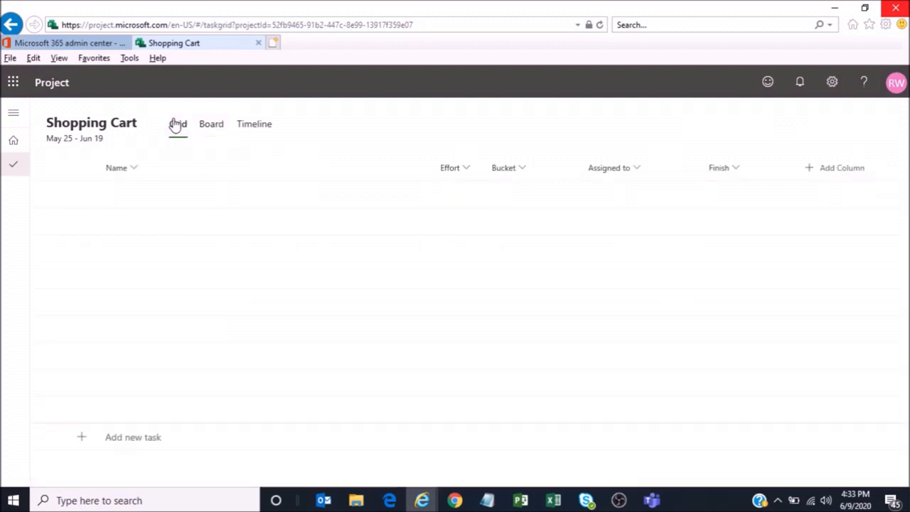